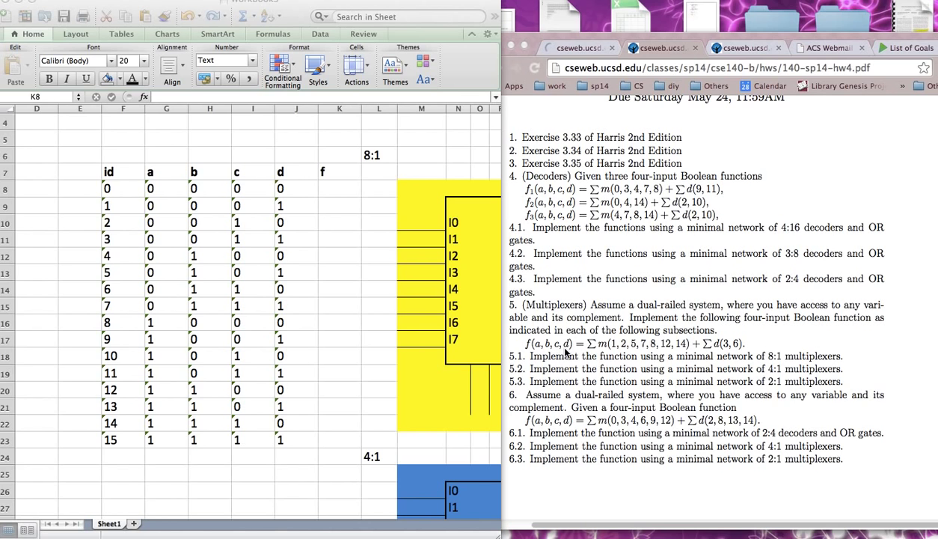
# Step: Select the a–d input columns and review function f's minterm list in the homework PDF
pyautogui.click(179, 193)
pyautogui.moveTo(172, 190); pyautogui.dragTo(297, 434)
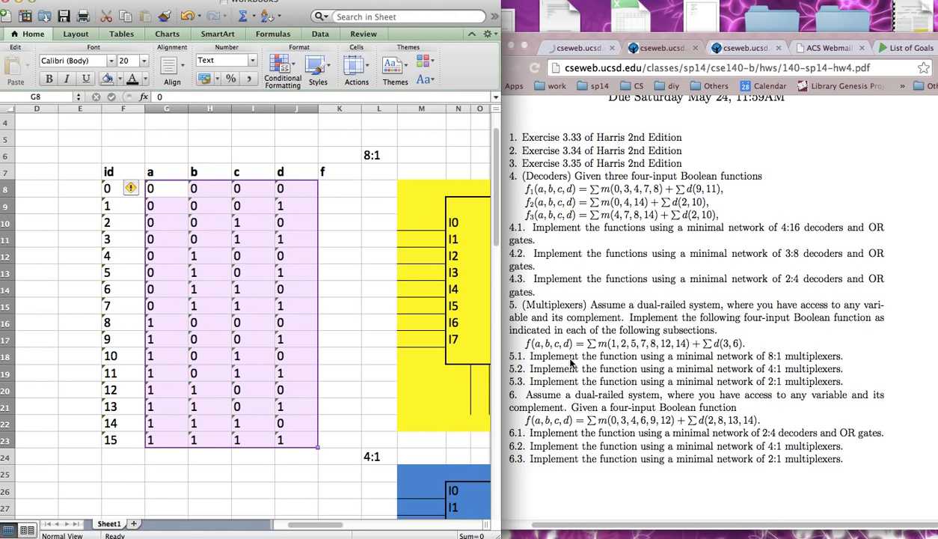
pyautogui.click(527, 344)
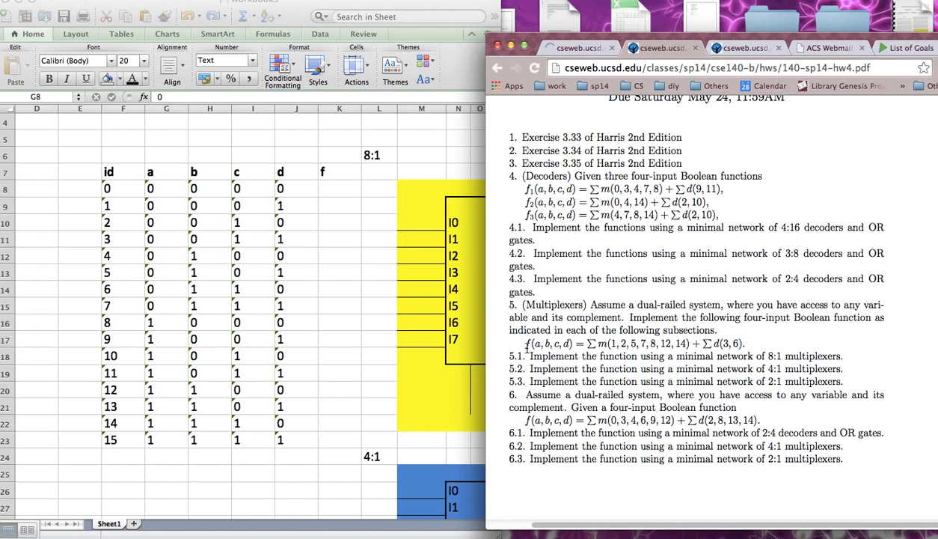
pyautogui.moveTo(591, 343); pyautogui.dragTo(734, 342)
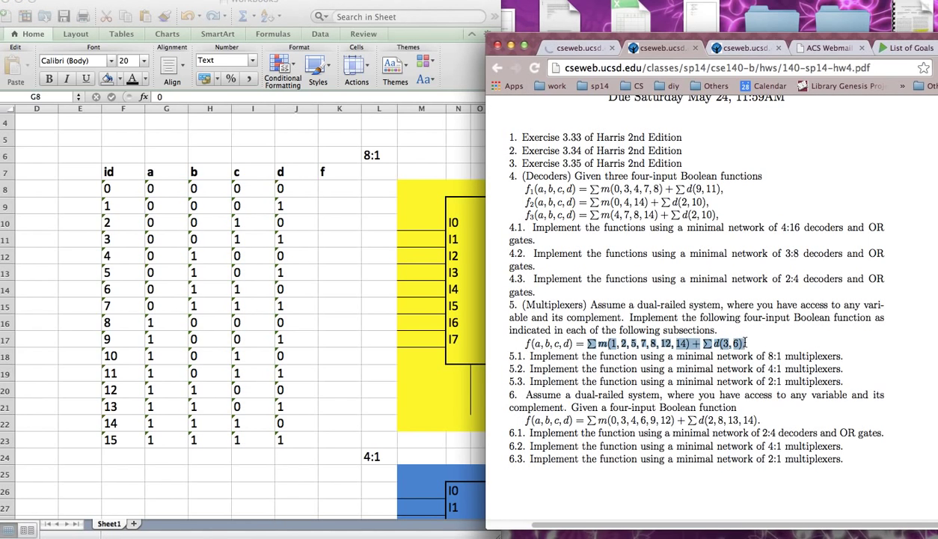
pyautogui.click(659, 345)
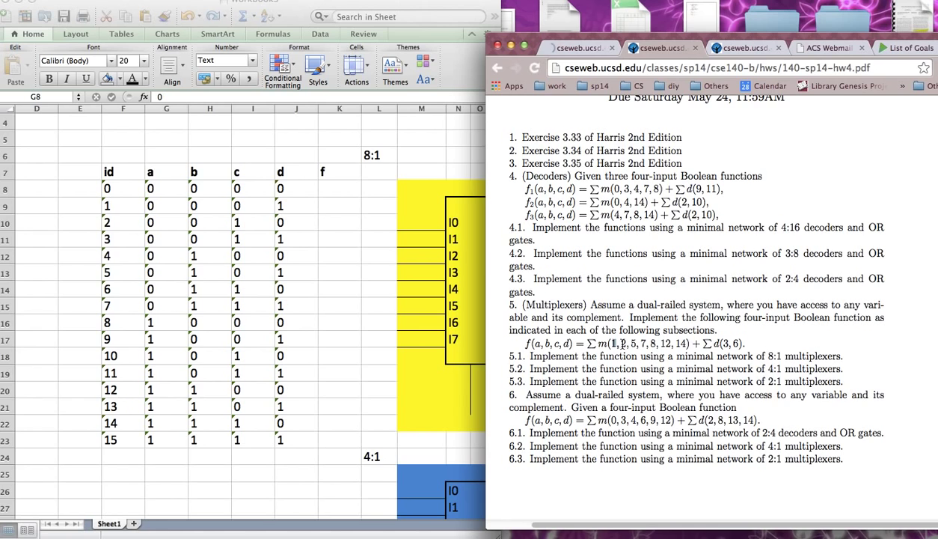
pyautogui.moveTo(623, 344); pyautogui.dragTo(670, 345)
pyautogui.click(648, 346)
# Step: Enter 1 in the f column at minterms 1, 2, 5, 7, 8, 12 and 14
pyautogui.click(339, 213)
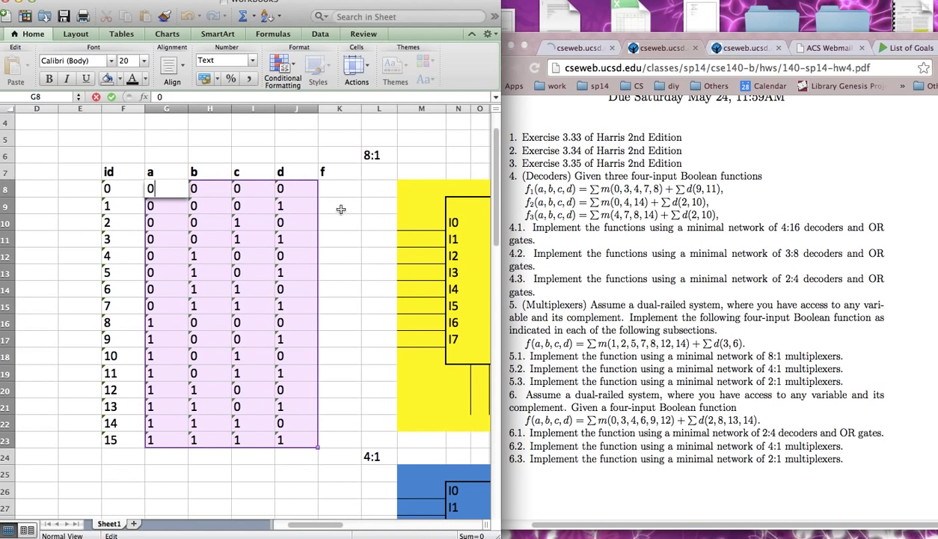
pyautogui.click(339, 206)
pyautogui.write('1')
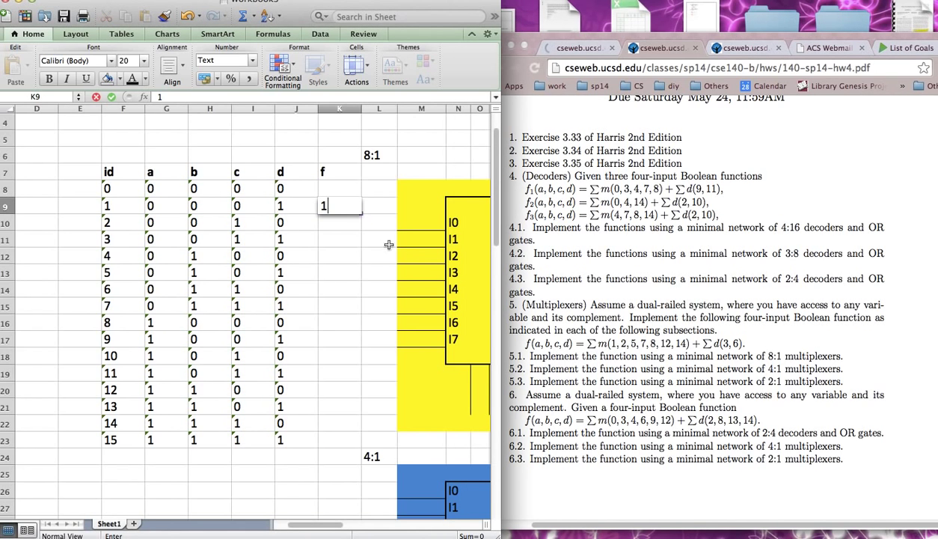
pyautogui.press('Return')
pyautogui.write('1')
pyautogui.press('Return')
pyautogui.click(339, 274)
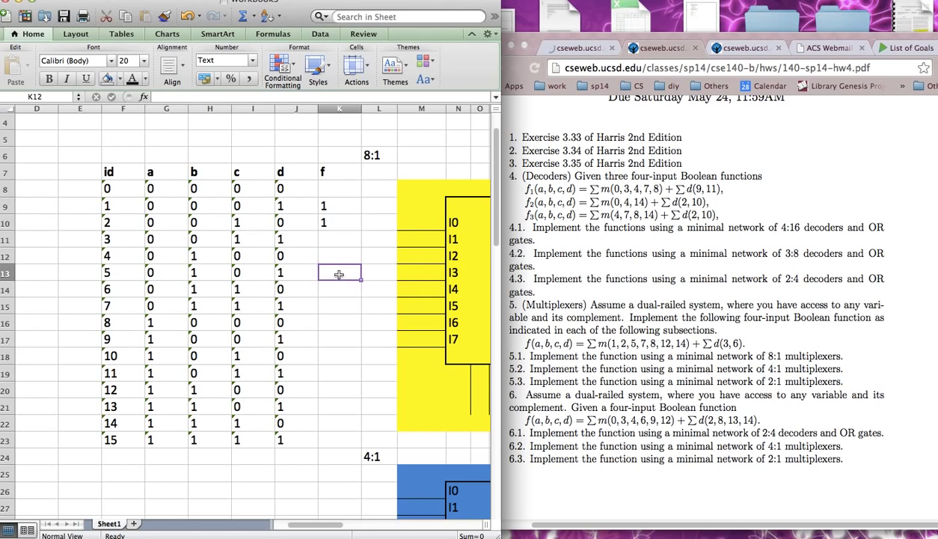
pyautogui.write('1')
pyautogui.click(337, 300)
pyautogui.write('1')
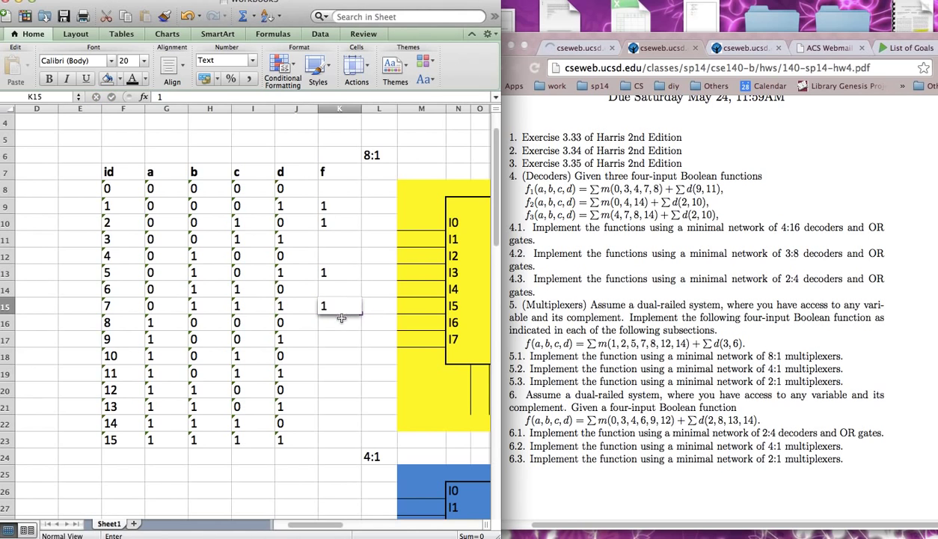
pyautogui.press('Return')
pyautogui.write('1')
pyautogui.click(331, 387)
pyautogui.write('1')
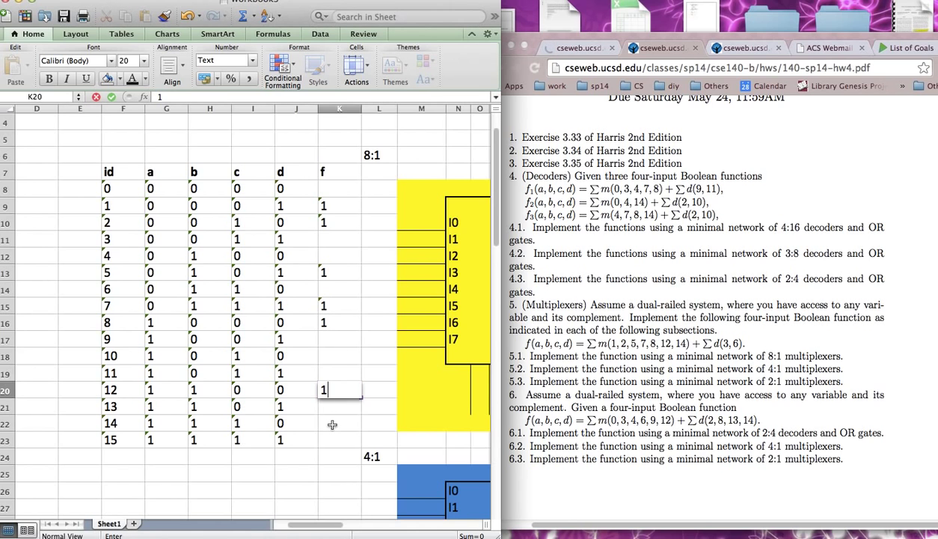
pyautogui.click(332, 424)
pyautogui.write('1')
# Step: Mark minterms 3 and 6 as don't-cares with X in the f column
pyautogui.click(714, 340)
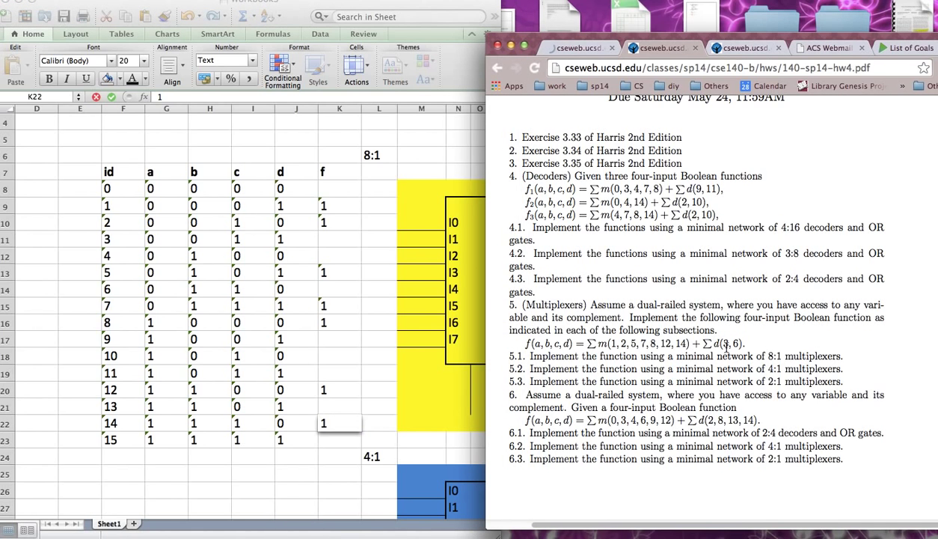
pyautogui.click(350, 290)
pyautogui.click(339, 239)
pyautogui.write('X')
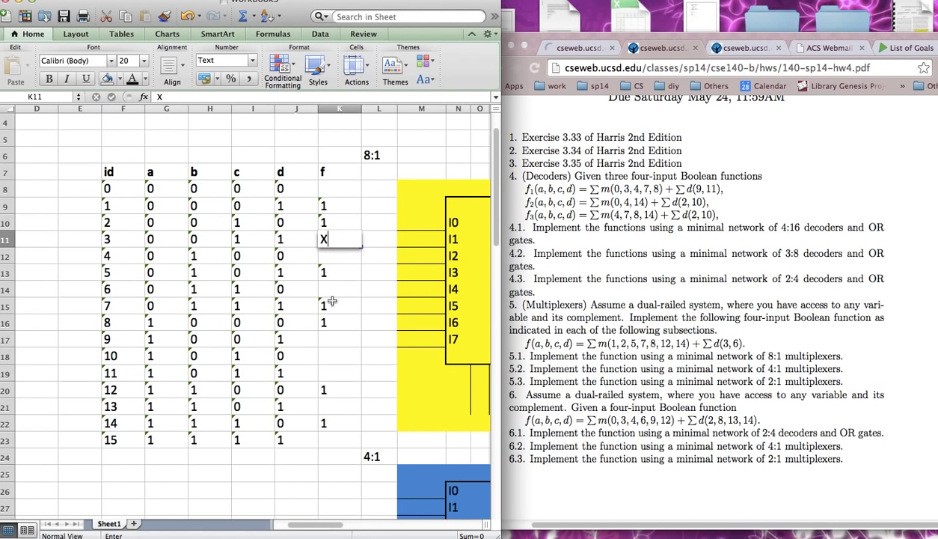
pyautogui.click(333, 289)
pyautogui.write('X')
# Step: Enter 0 in every remaining f cell of the truth table
pyautogui.click(338, 192)
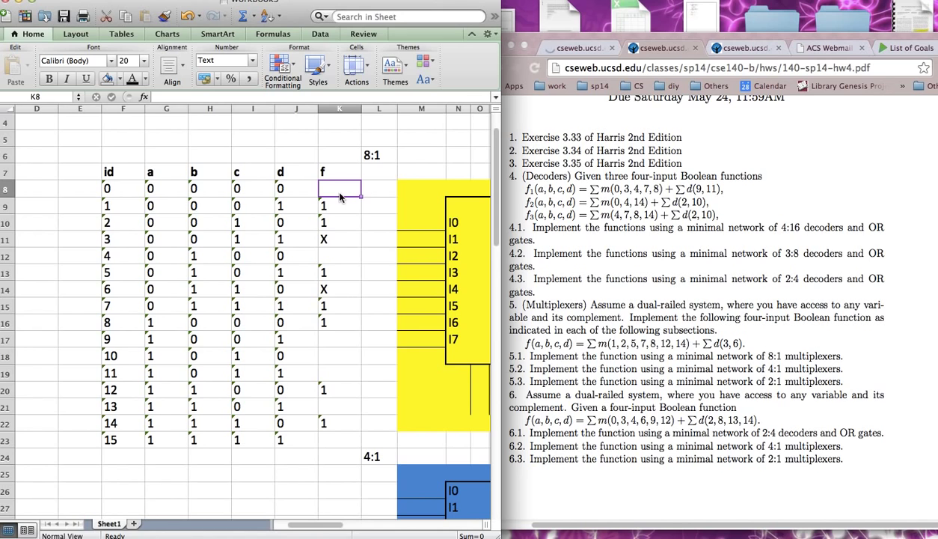
pyautogui.write('0')
pyautogui.click(336, 254)
pyautogui.write('0')
pyautogui.click(341, 324)
pyautogui.write('0')
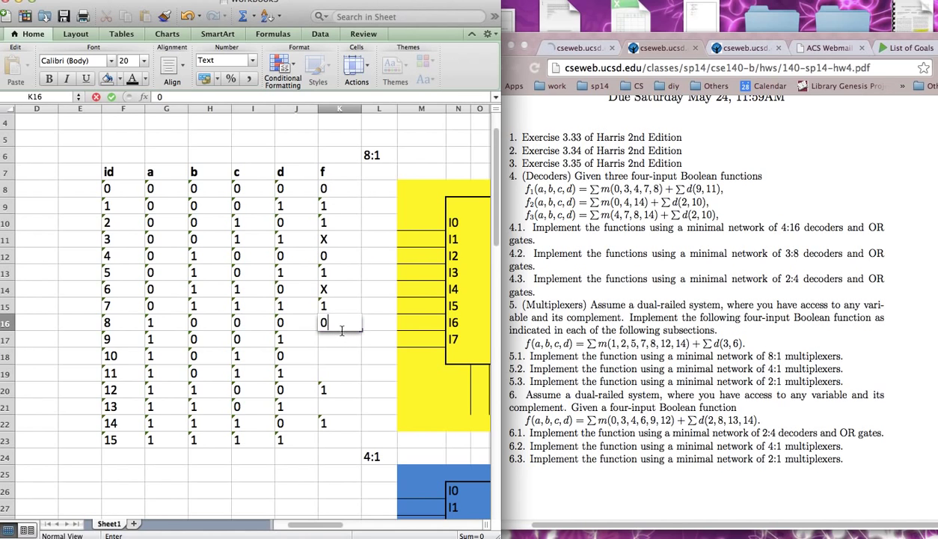
pyautogui.click(337, 338)
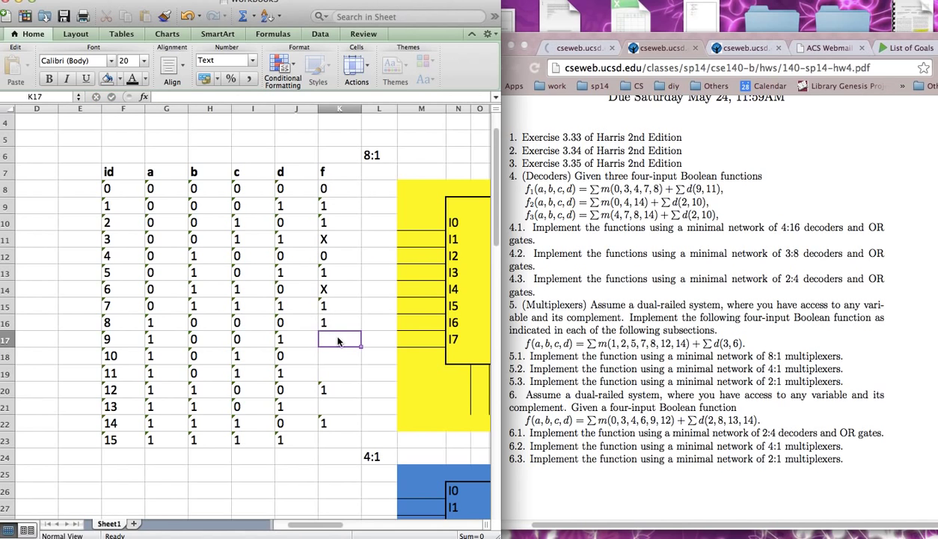
pyautogui.write('0')
pyautogui.click(338, 372)
pyautogui.write('0')
pyautogui.click(336, 353)
pyautogui.write('0')
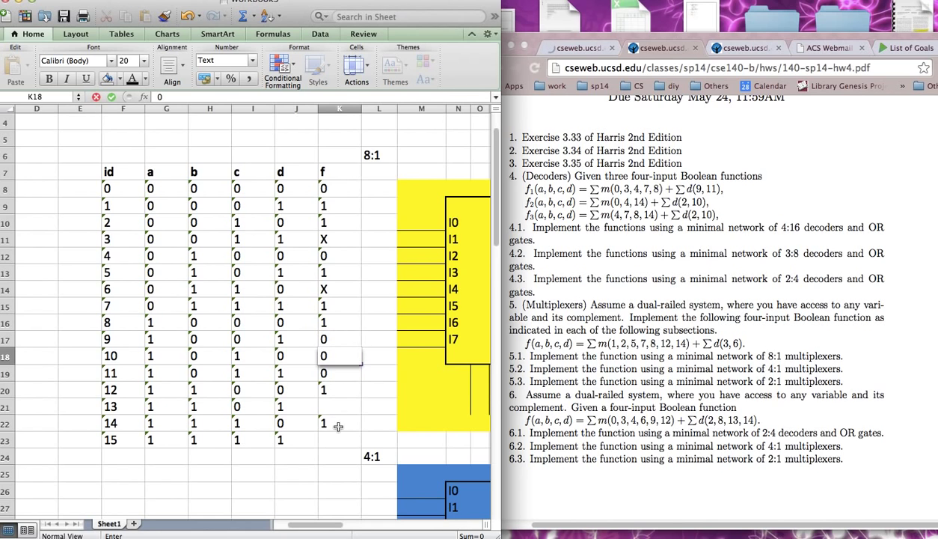
pyautogui.click(333, 408)
pyautogui.write('0')
pyautogui.click(327, 437)
pyautogui.write('0')
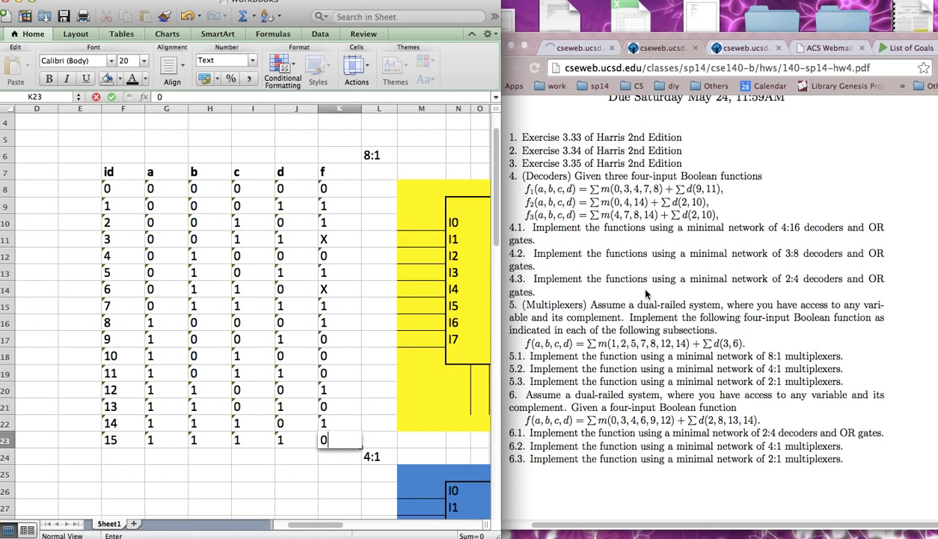
pyautogui.click(621, 299)
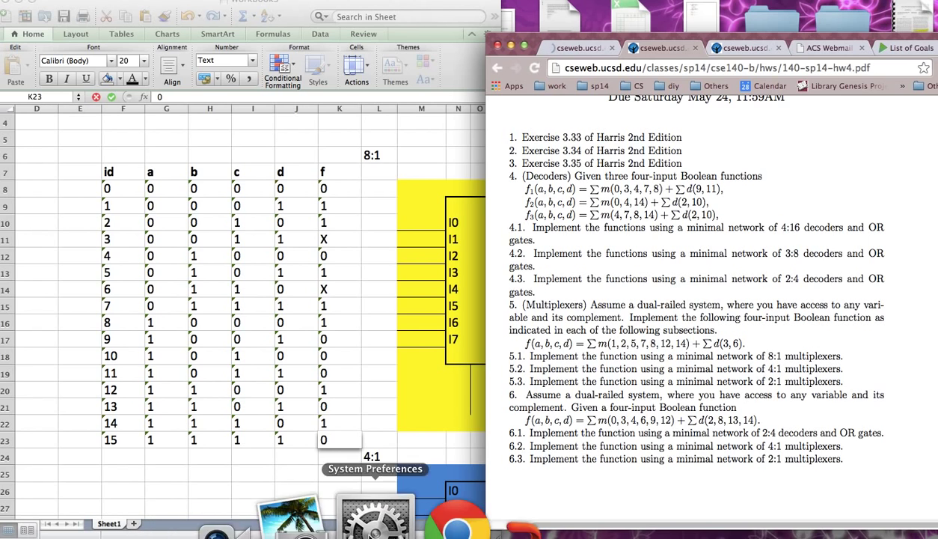
# Step: Commit the last f value in the truth table
pyautogui.click(371, 419)
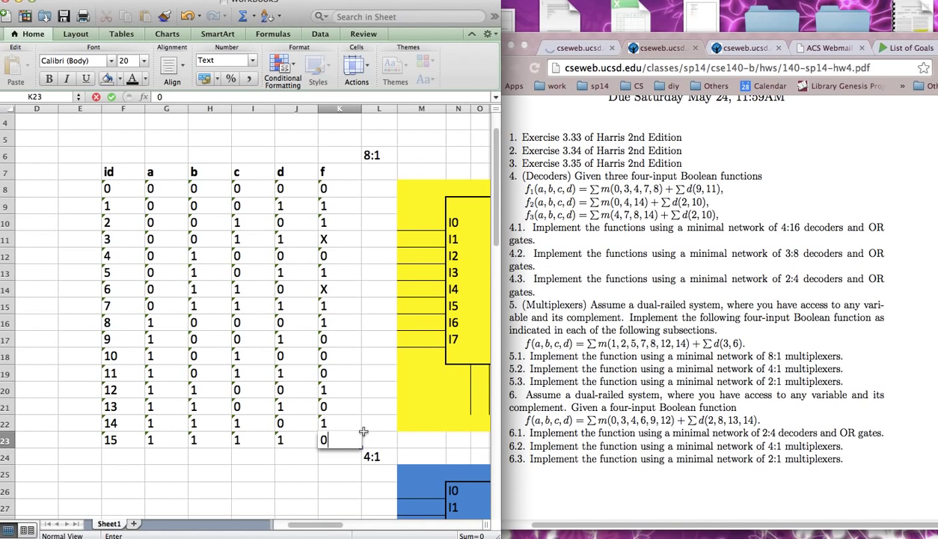
pyautogui.moveTo(341, 525); pyautogui.dragTo(362, 528)
pyautogui.click(320, 272)
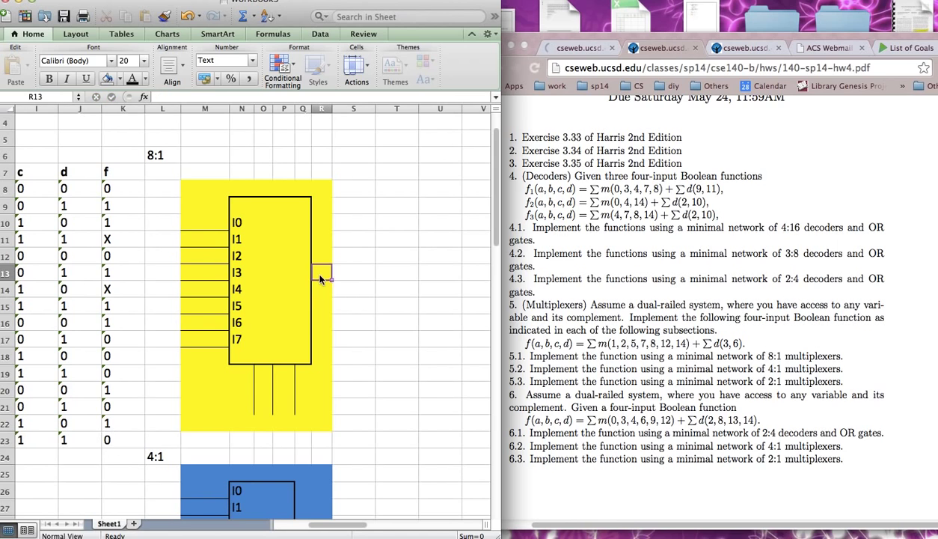
# Step: Scroll down to the 4:1 and 2:1 mux diagrams and stretch Excel across the full screen
pyautogui.click(285, 350)
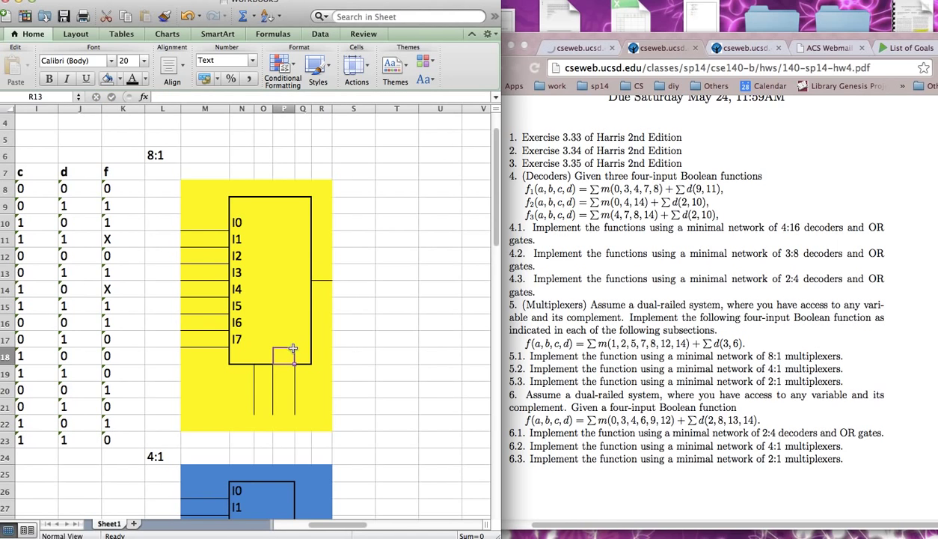
pyautogui.scroll(-4, 224, 367)
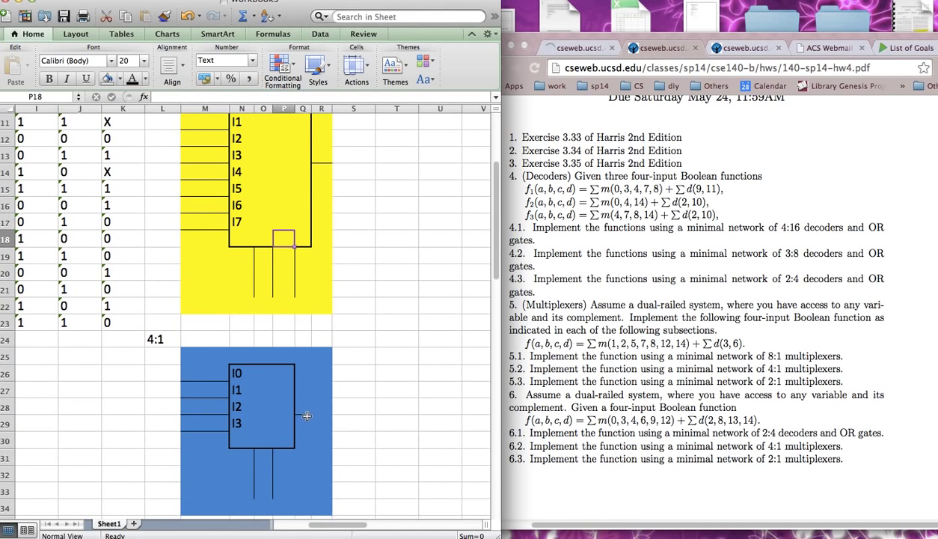
pyautogui.scroll(-3, 309, 410)
pyautogui.scroll(-1, 901, 356)
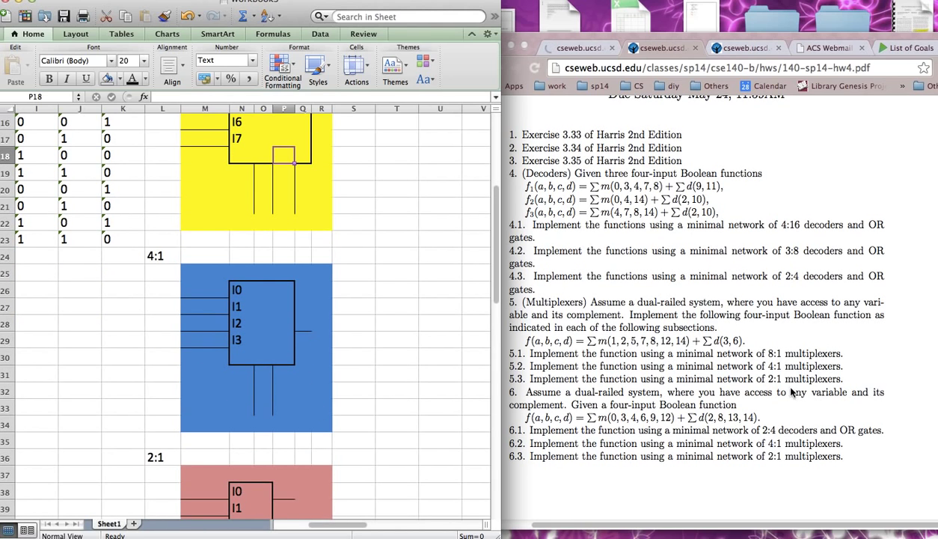
pyautogui.scroll(-4, 275, 463)
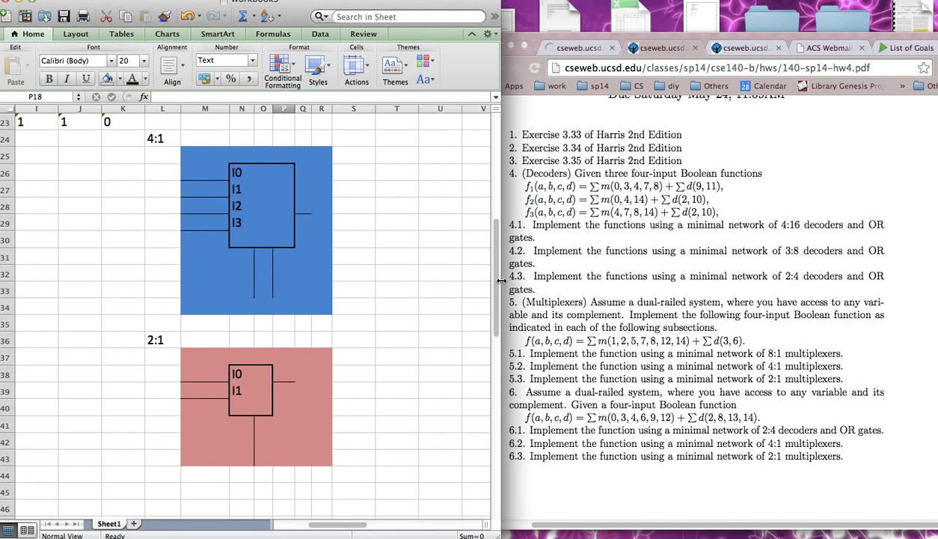
pyautogui.moveTo(501, 280); pyautogui.dragTo(907, 274)
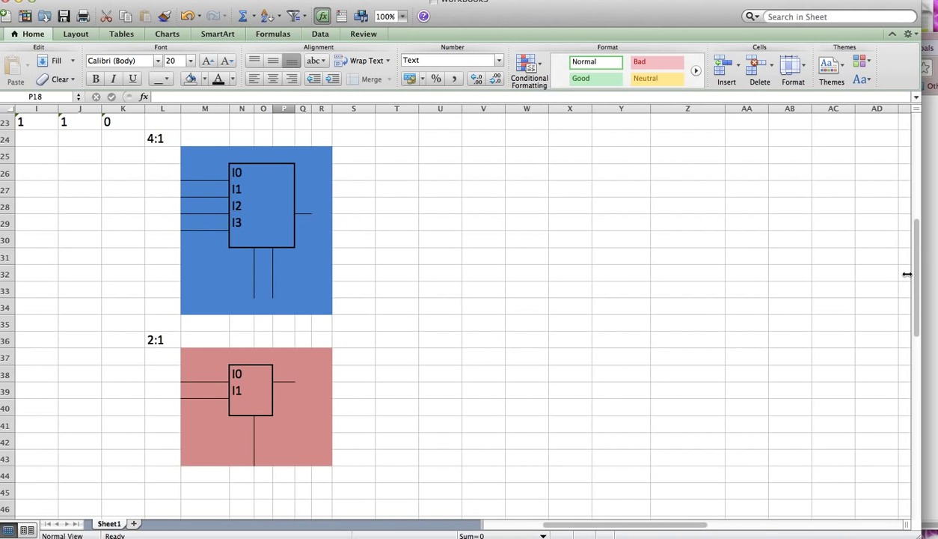
pyautogui.scroll(5, 360, 224)
pyautogui.click(359, 238)
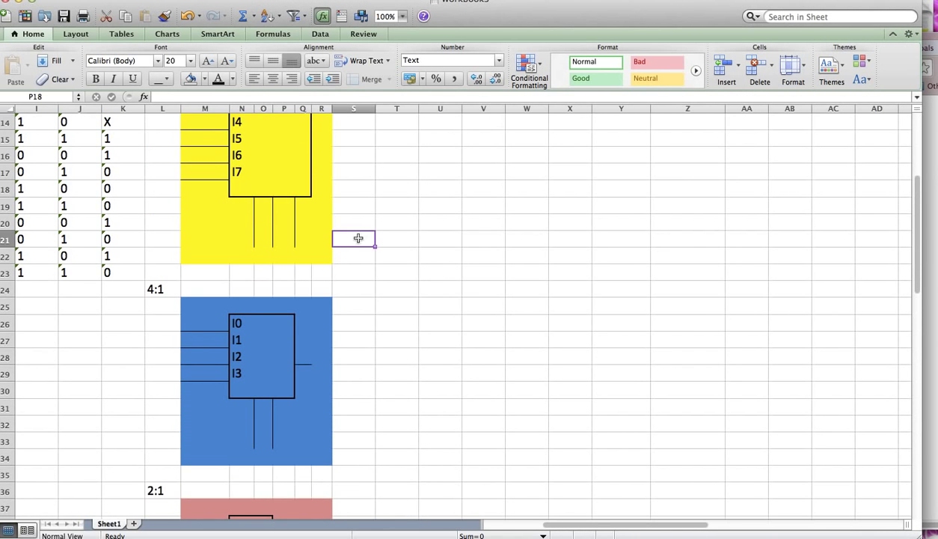
pyautogui.scroll(4, 358, 238)
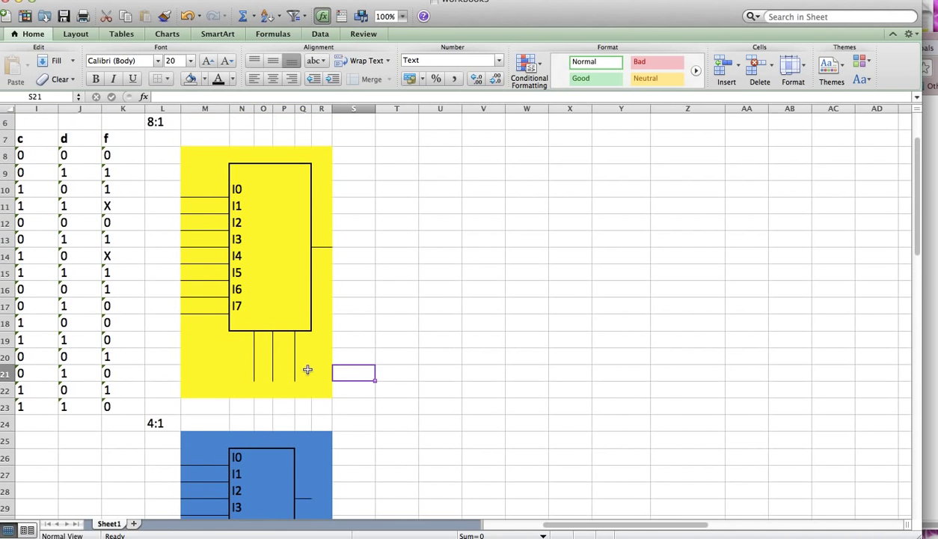
pyautogui.scroll(1, 307, 369)
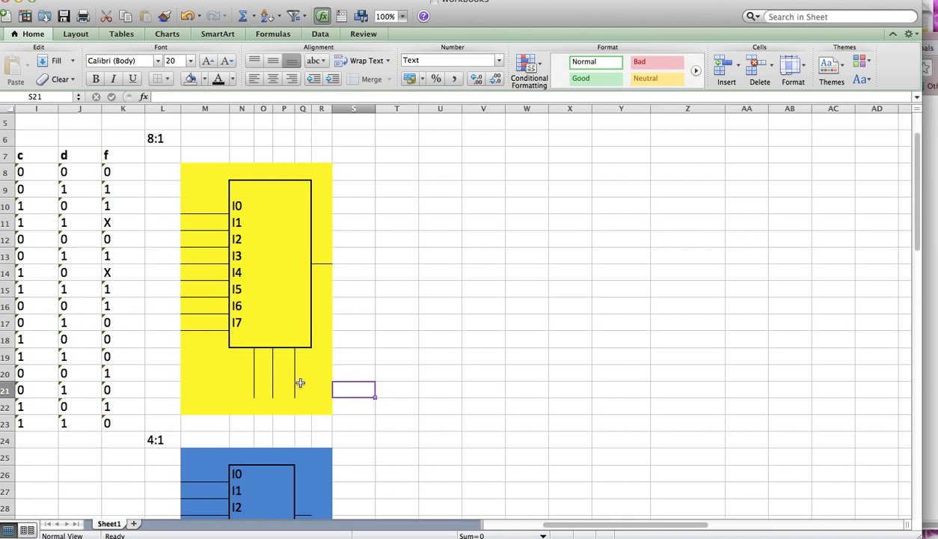
pyautogui.scroll(-2, 302, 375)
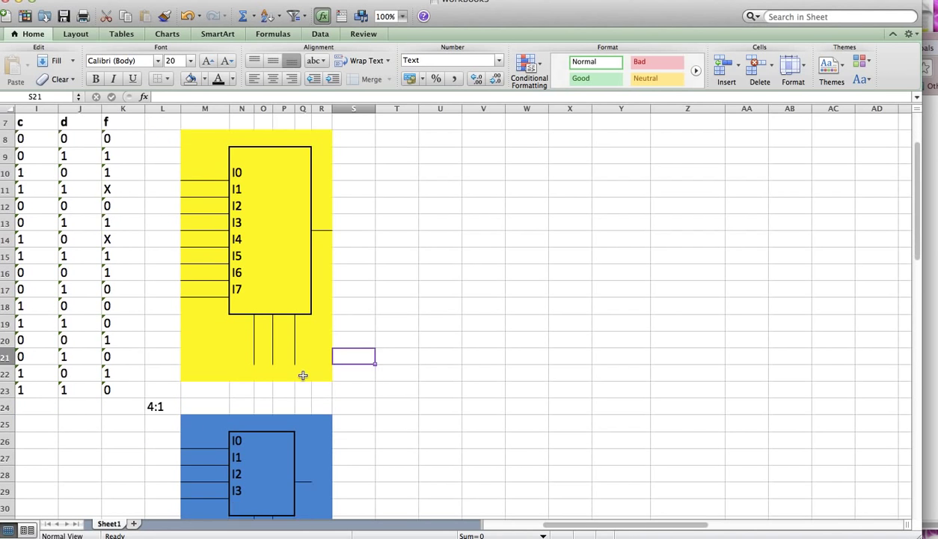
pyautogui.scroll(-4, 303, 375)
pyautogui.scroll(-1, 286, 377)
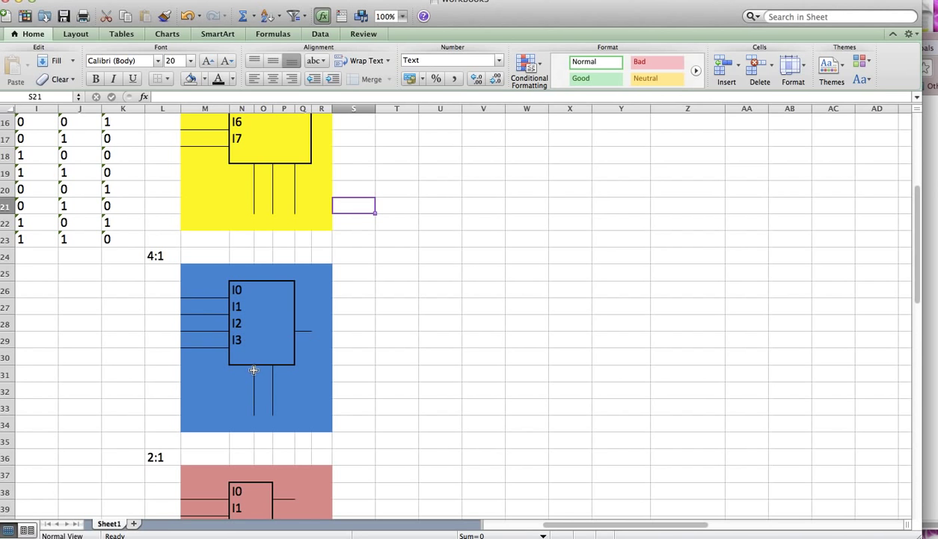
pyautogui.scroll(-4, 281, 380)
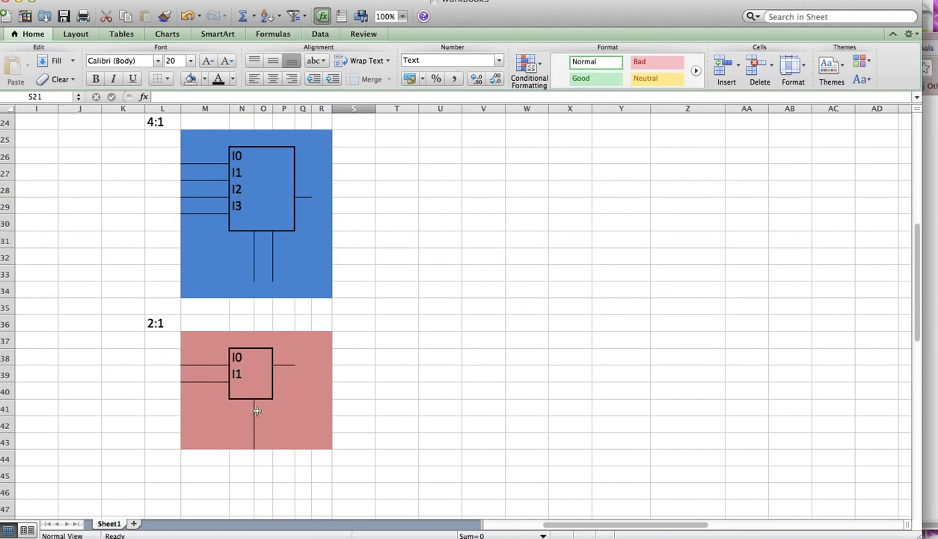
pyautogui.scroll(8, 336, 353)
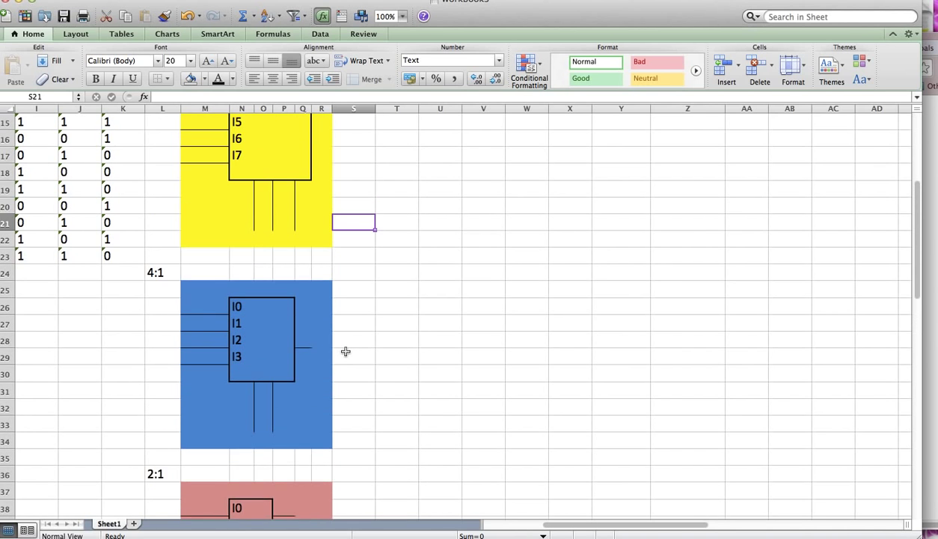
pyautogui.scroll(2, 337, 330)
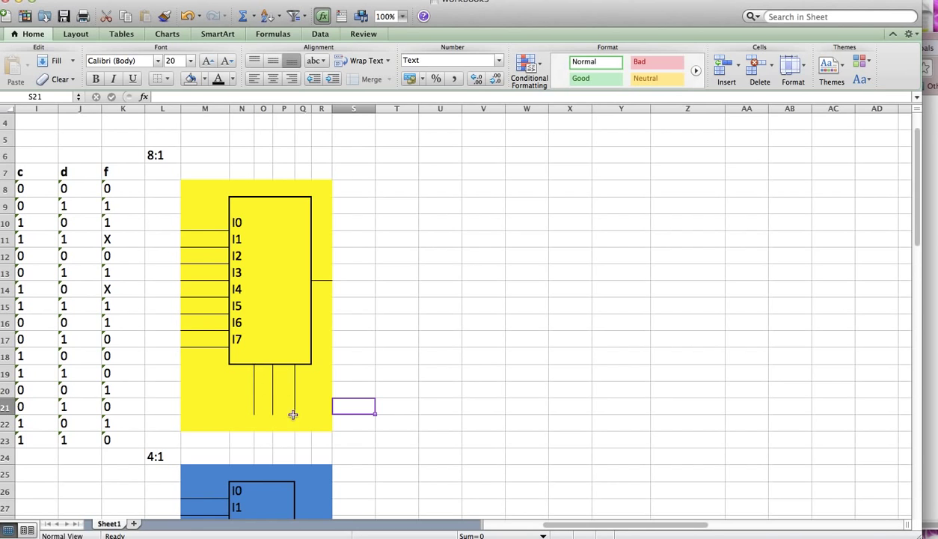
# Step: Enter headers a, b and c in T7, U7 and V7
pyautogui.click(406, 172)
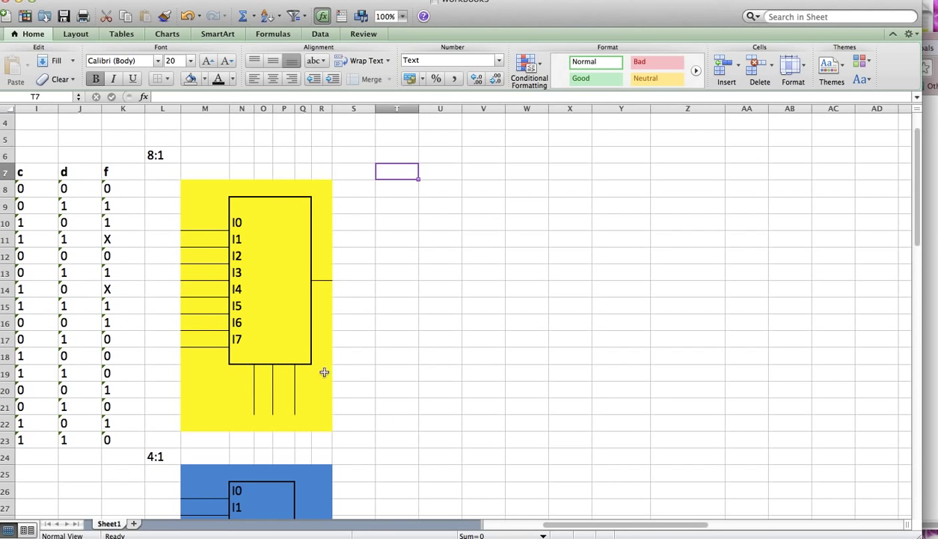
pyautogui.write('a')
pyautogui.click(451, 175)
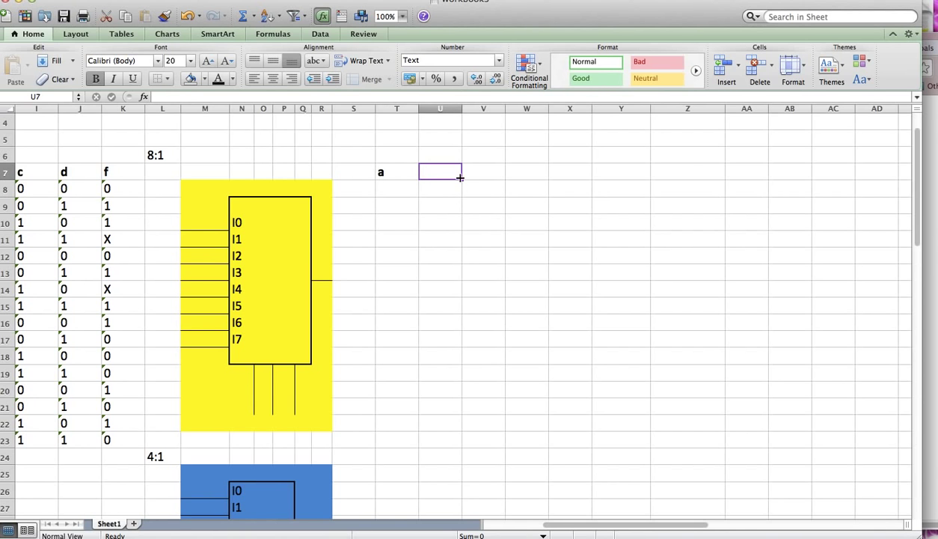
pyautogui.write('b')
pyautogui.click(479, 173)
pyautogui.write('c')
pyautogui.click(494, 205)
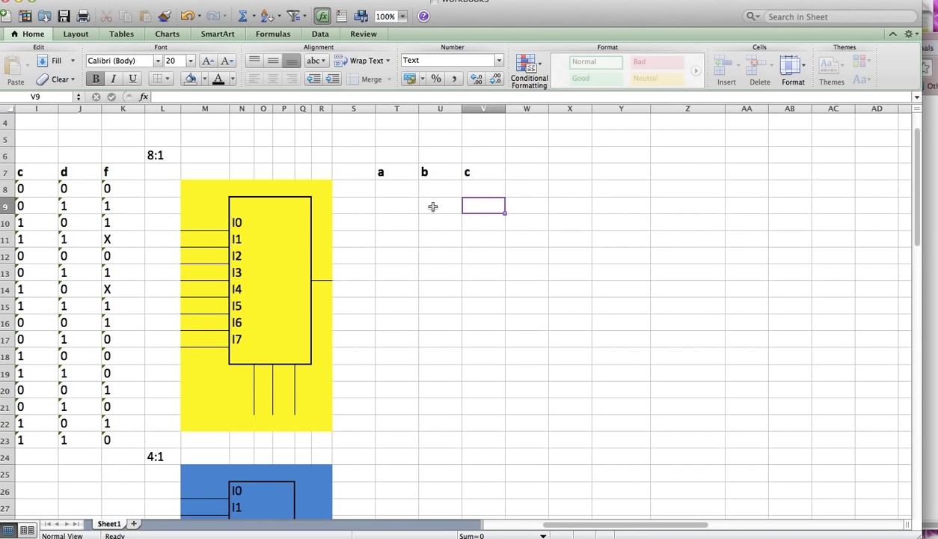
# Step: Paste the eight a/b/c combinations 000 through 111 into T8:V15
pyautogui.click(406, 194)
pyautogui.press('super+Tab')
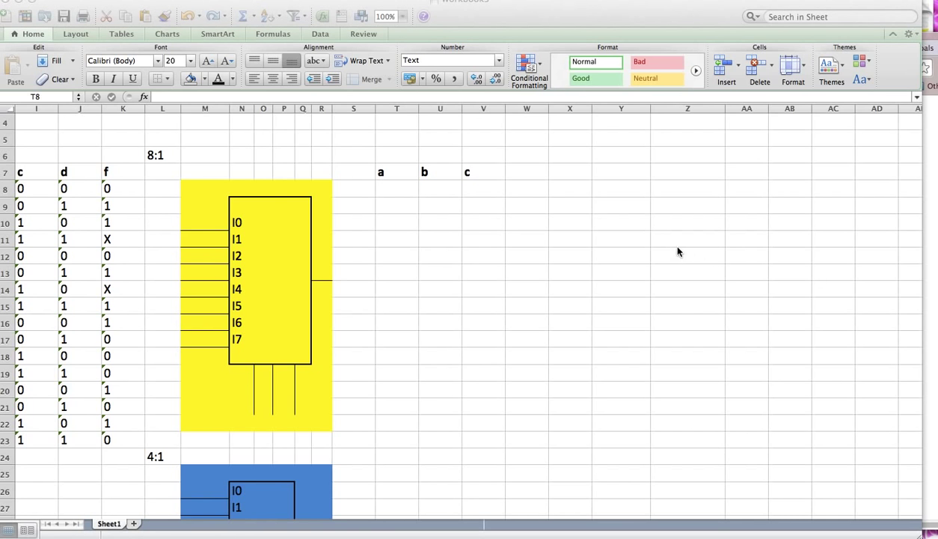
pyautogui.press('super+Tab')
pyautogui.press('super+v')
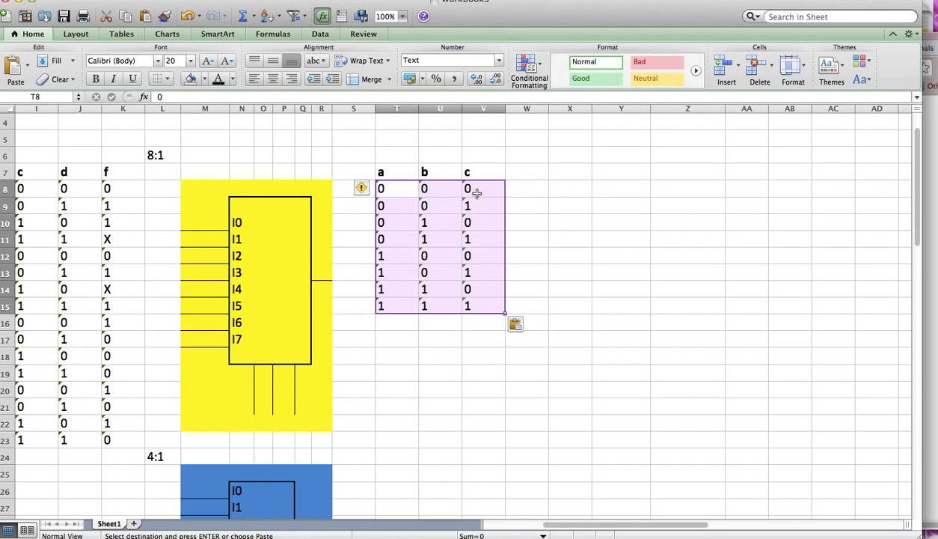
pyautogui.click(561, 271)
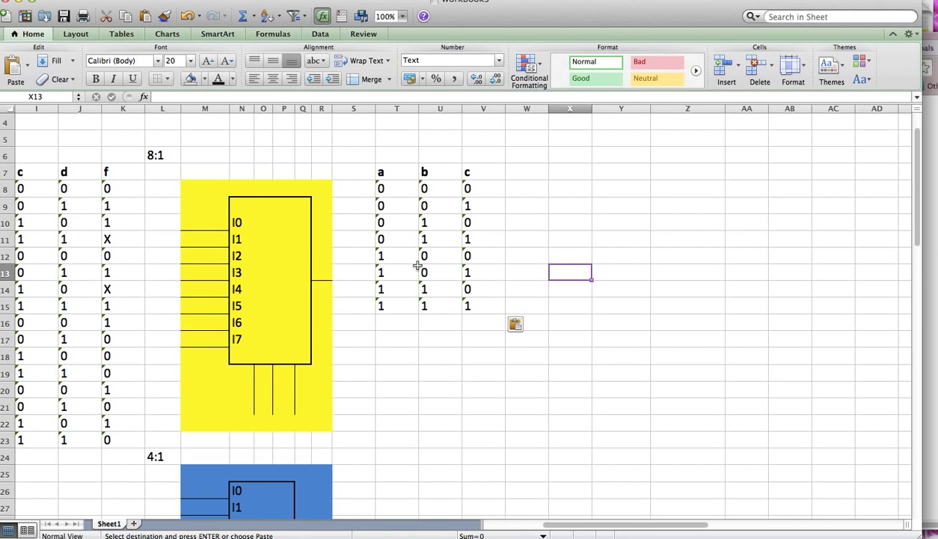
# Step: Shade the a/b/c table T7:V15 purple
pyautogui.click(396, 169)
pyautogui.moveTo(404, 167); pyautogui.dragTo(481, 302)
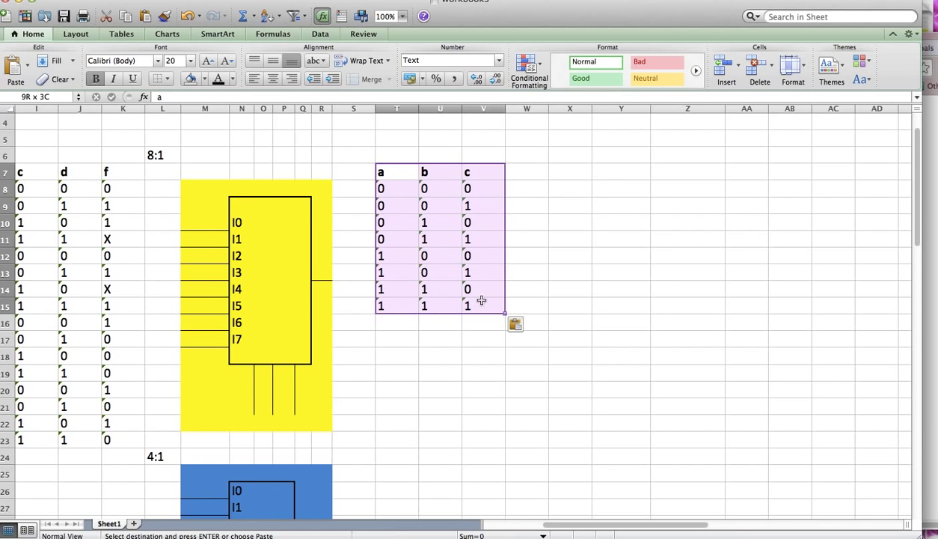
pyautogui.click(204, 80)
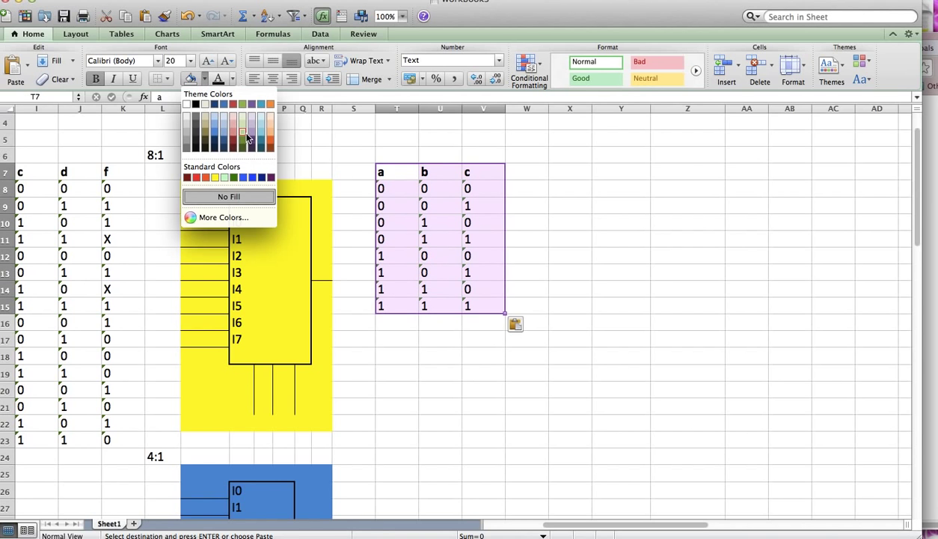
pyautogui.click(243, 133)
pyautogui.click(587, 237)
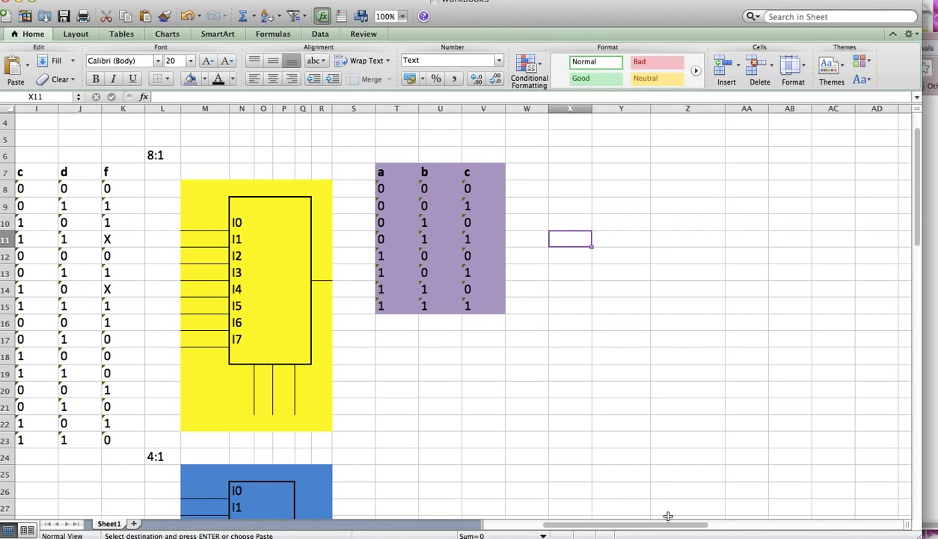
pyautogui.moveTo(674, 529); pyautogui.dragTo(661, 528)
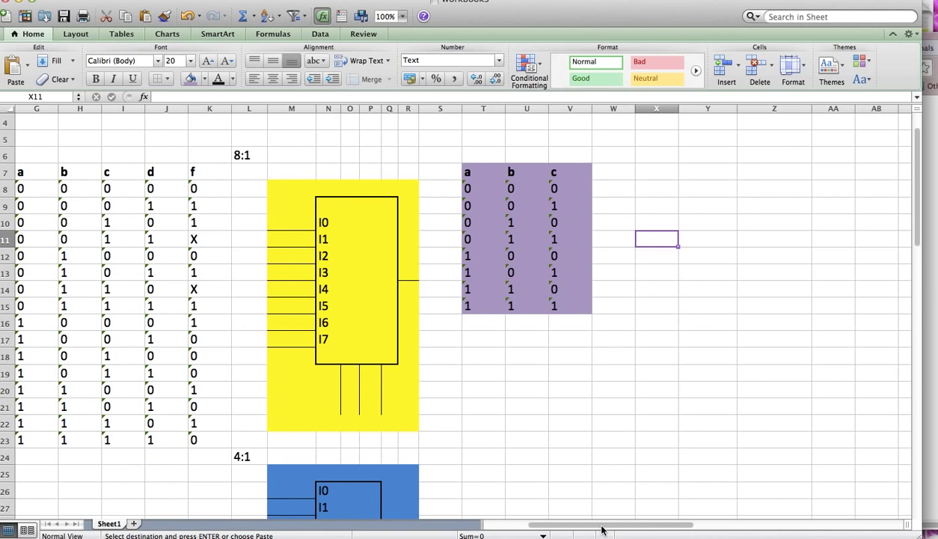
pyautogui.moveTo(602, 530); pyautogui.dragTo(611, 528)
# Step: Enter headers d=0 in W7 and d=1 in X7
pyautogui.click(532, 169)
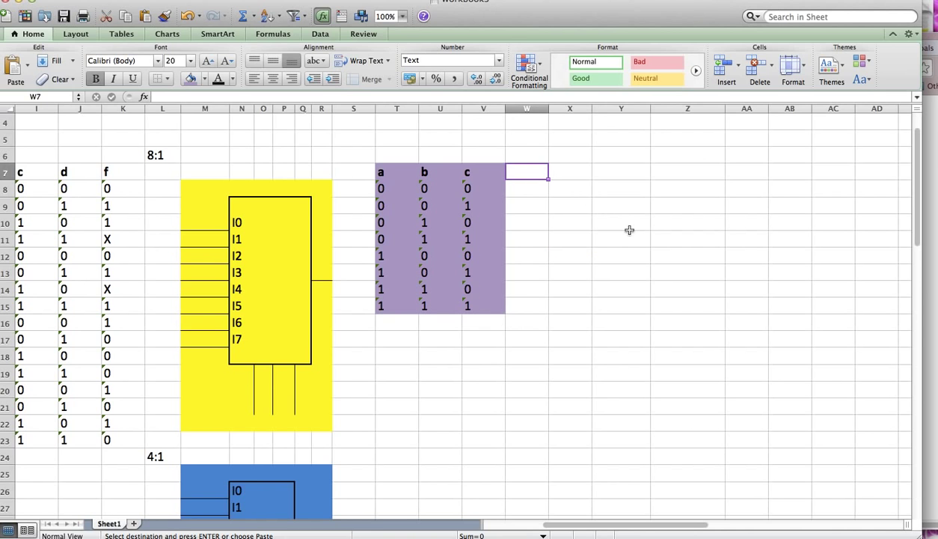
pyautogui.write('d=0')
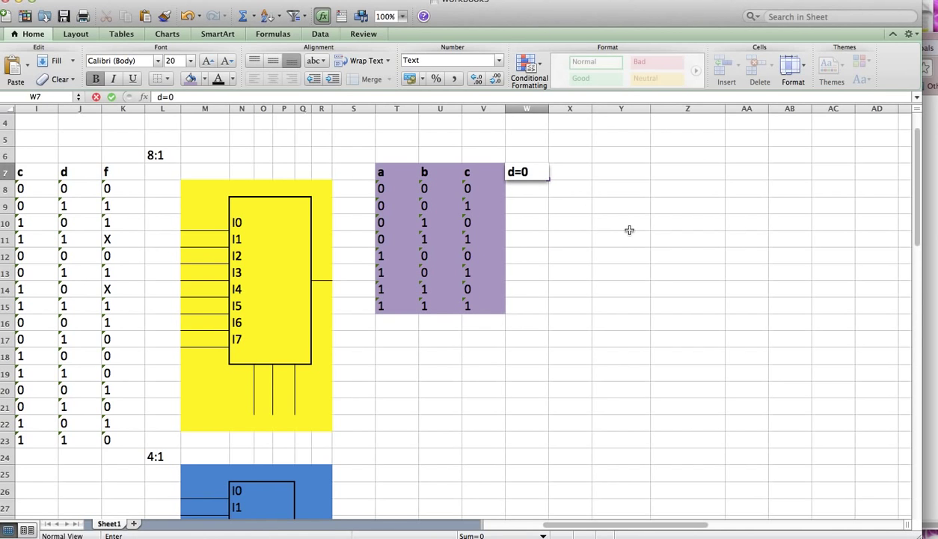
pyautogui.press('Tab')
pyautogui.write('d=1')
pyautogui.click(629, 235)
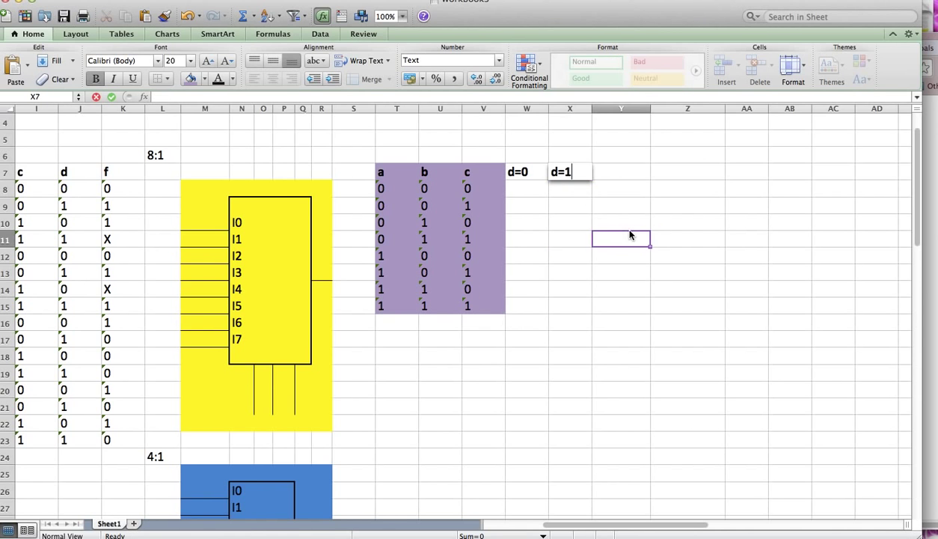
# Step: Fill W7:X15 orange, switching from a light to a deeper orange
pyautogui.moveTo(518, 169); pyautogui.dragTo(550, 304)
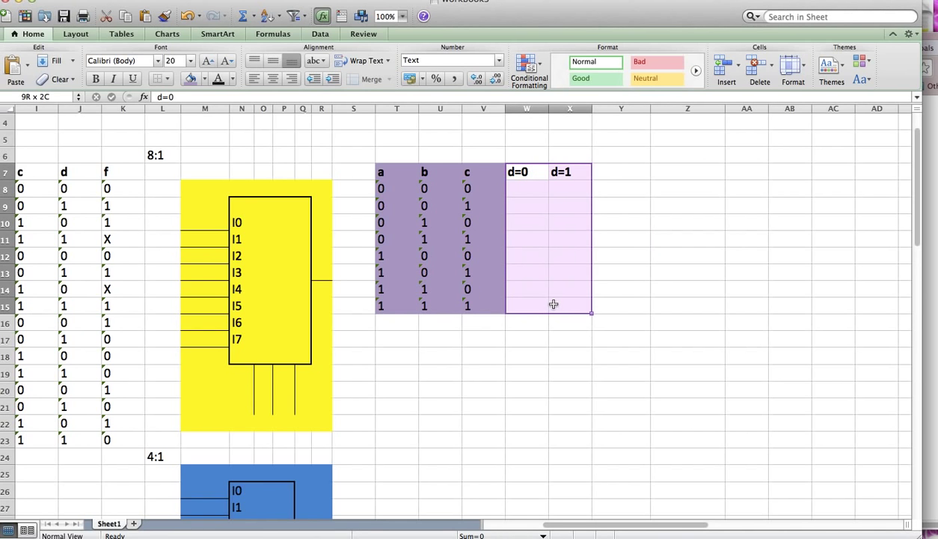
pyautogui.click(204, 79)
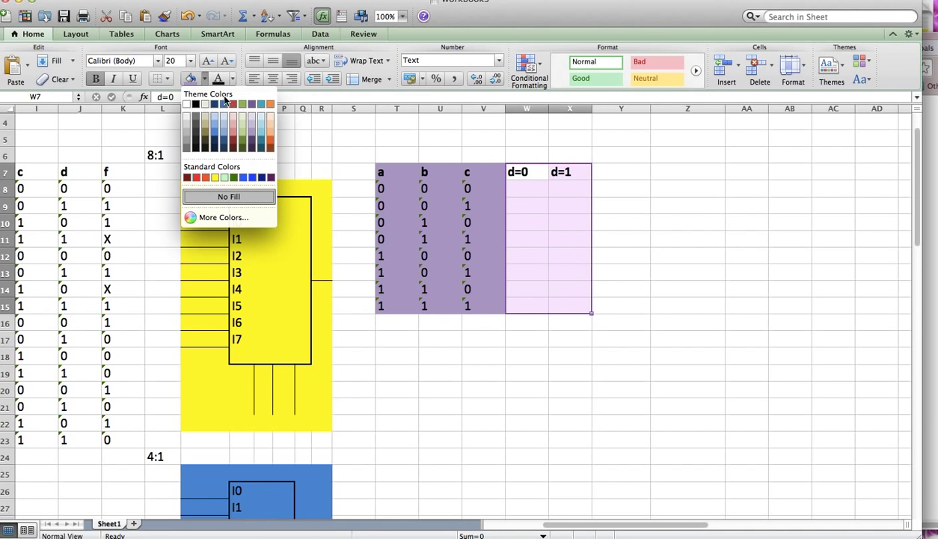
pyautogui.click(270, 139)
pyautogui.click(550, 227)
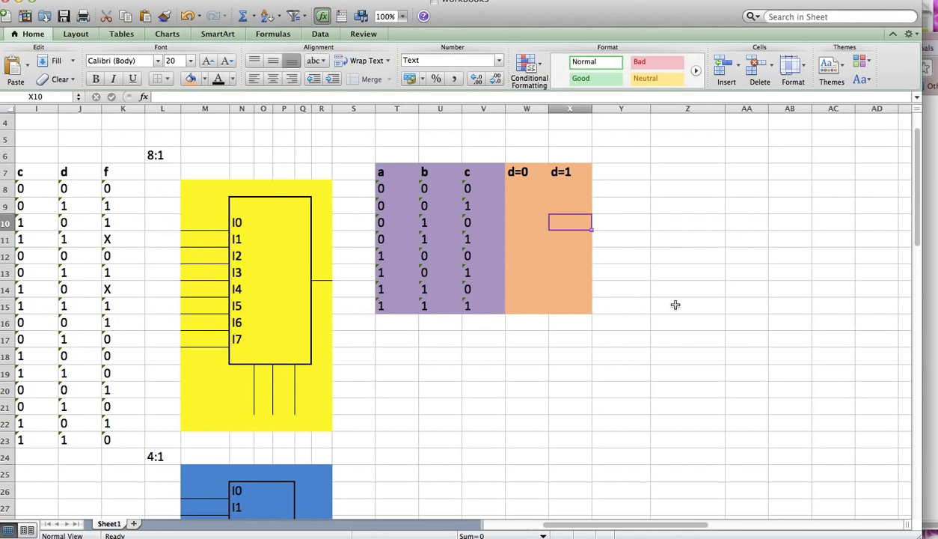
pyautogui.moveTo(532, 176); pyautogui.dragTo(568, 305)
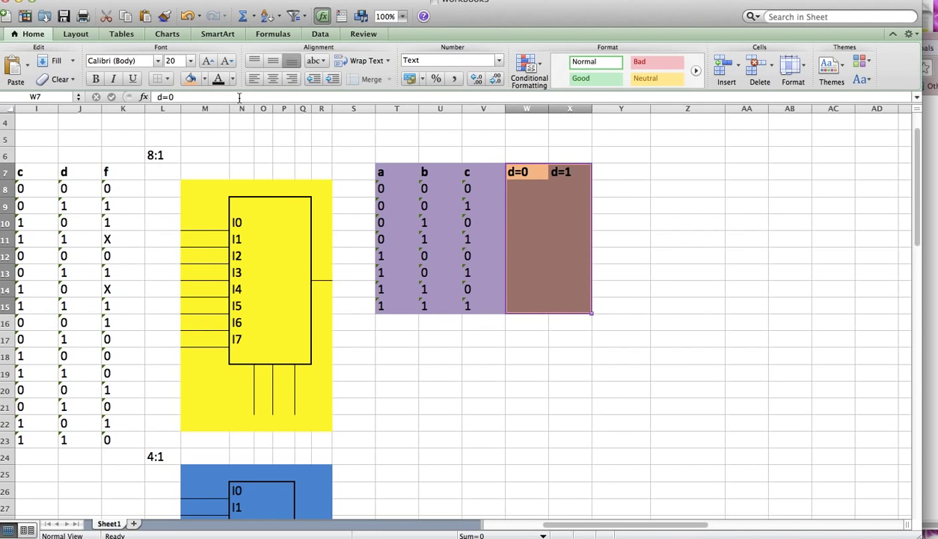
pyautogui.click(204, 80)
pyautogui.click(270, 144)
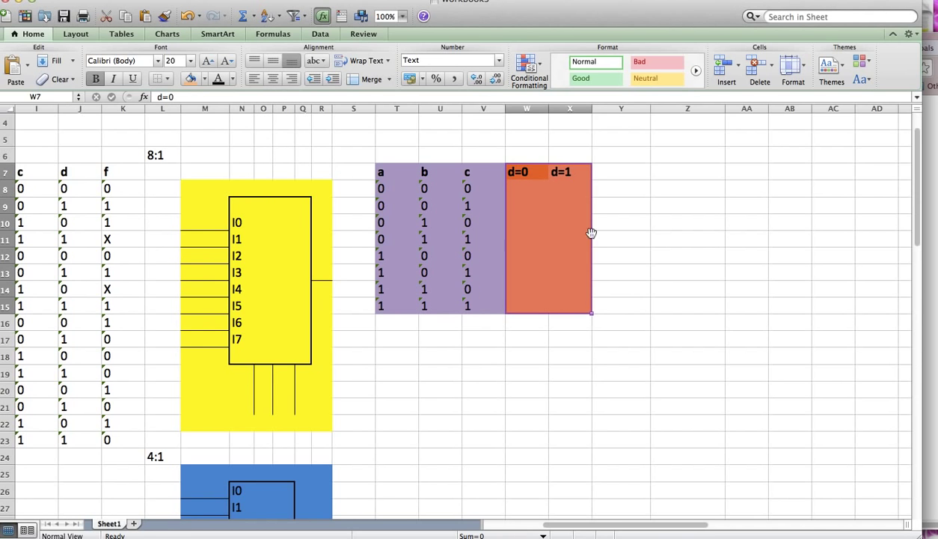
pyautogui.click(666, 288)
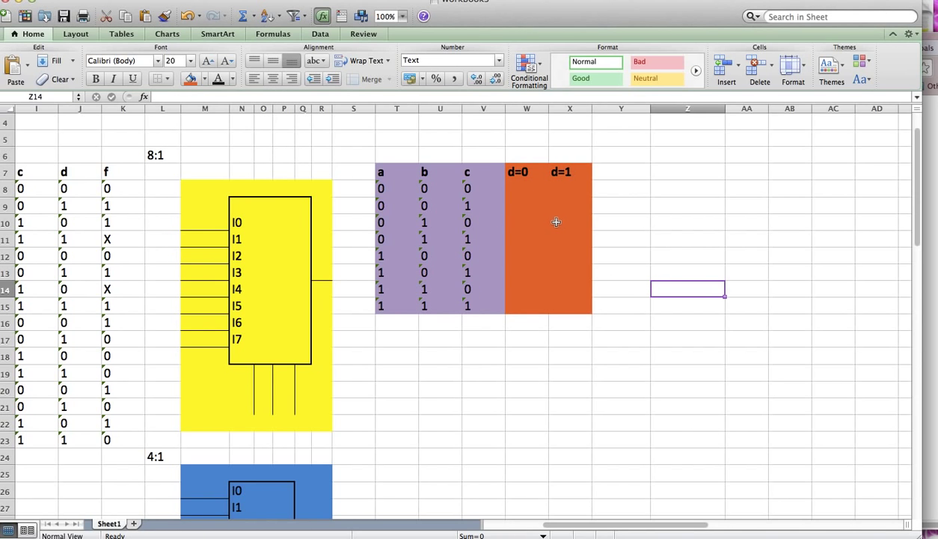
pyautogui.click(533, 192)
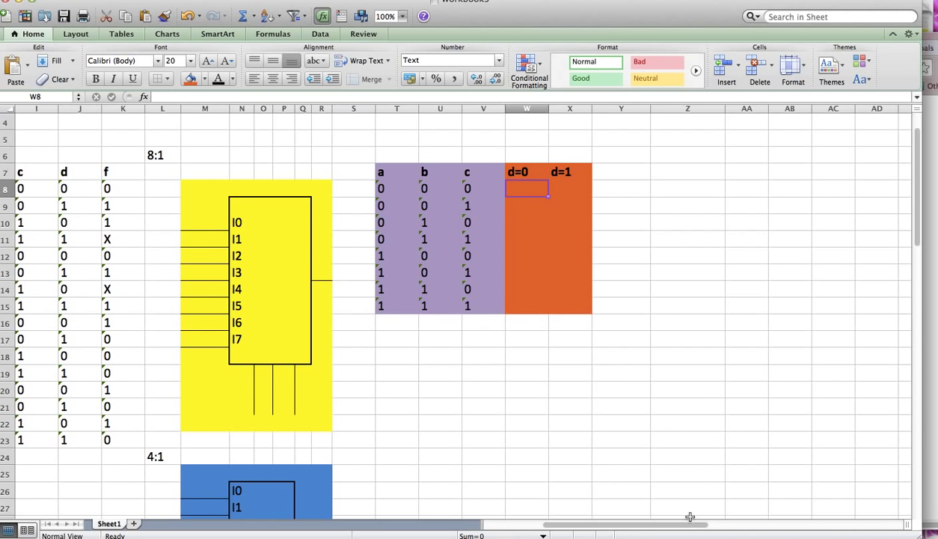
# Step: Using the f values as reference, enter 0,1 for abc=000 and 1,X for abc=001
pyautogui.moveTo(691, 525); pyautogui.dragTo(665, 522)
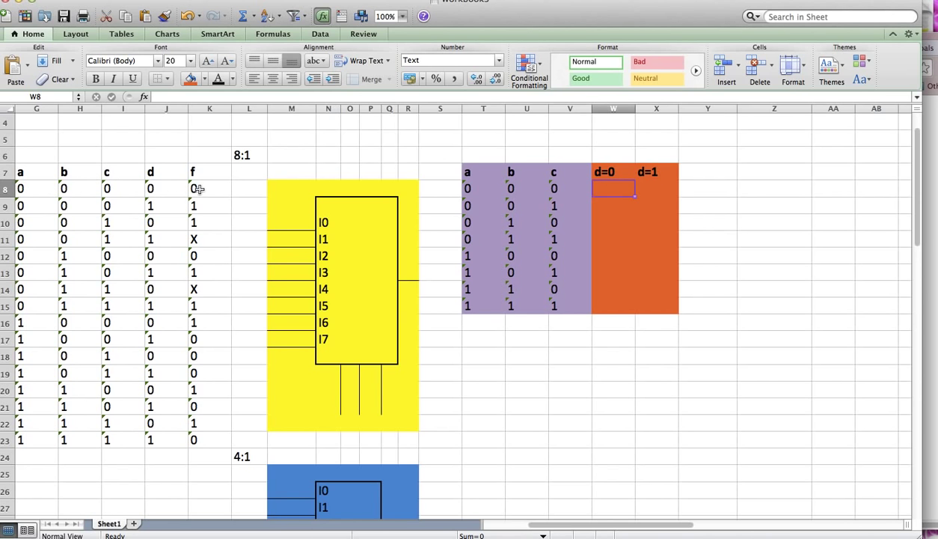
pyautogui.click(195, 187)
pyautogui.click(615, 187)
pyautogui.write('0')
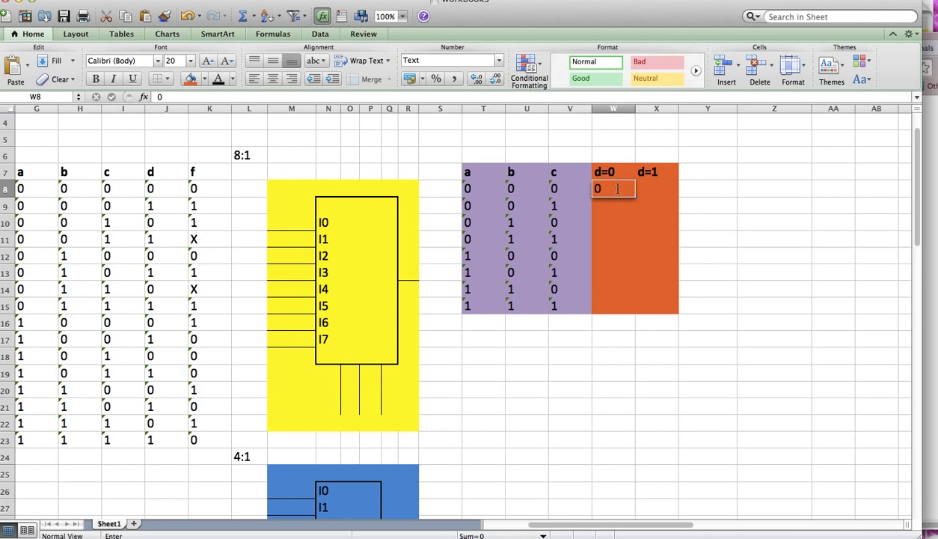
pyautogui.press('Tab')
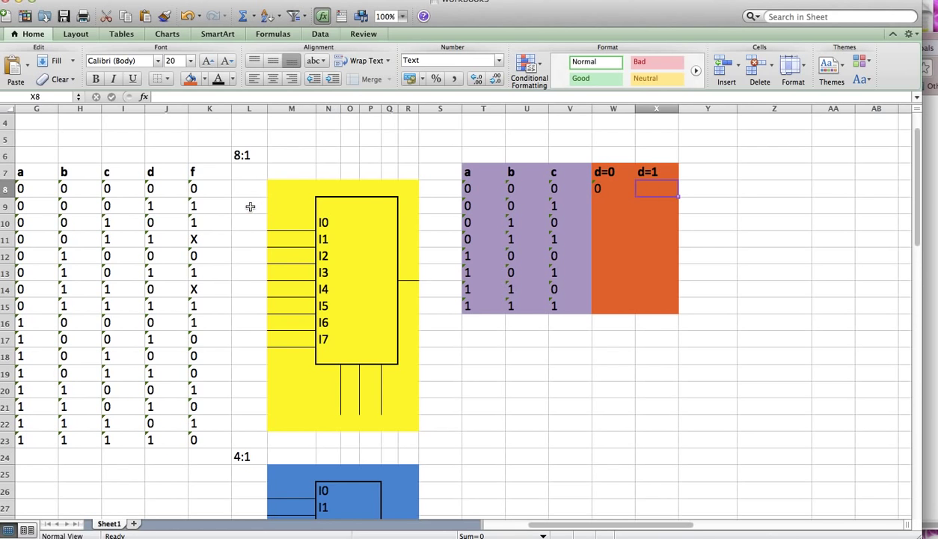
pyautogui.click(199, 206)
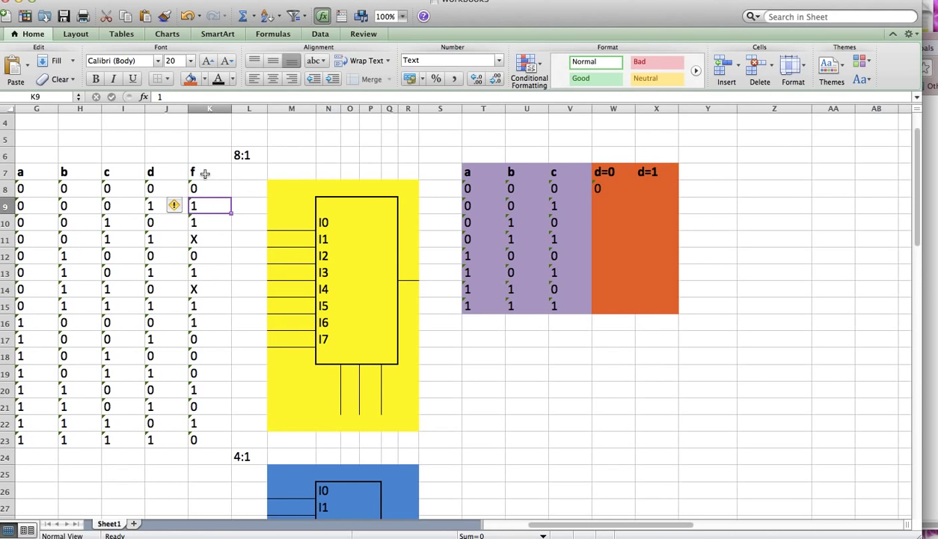
pyautogui.click(649, 188)
pyautogui.write('1')
pyautogui.click(607, 205)
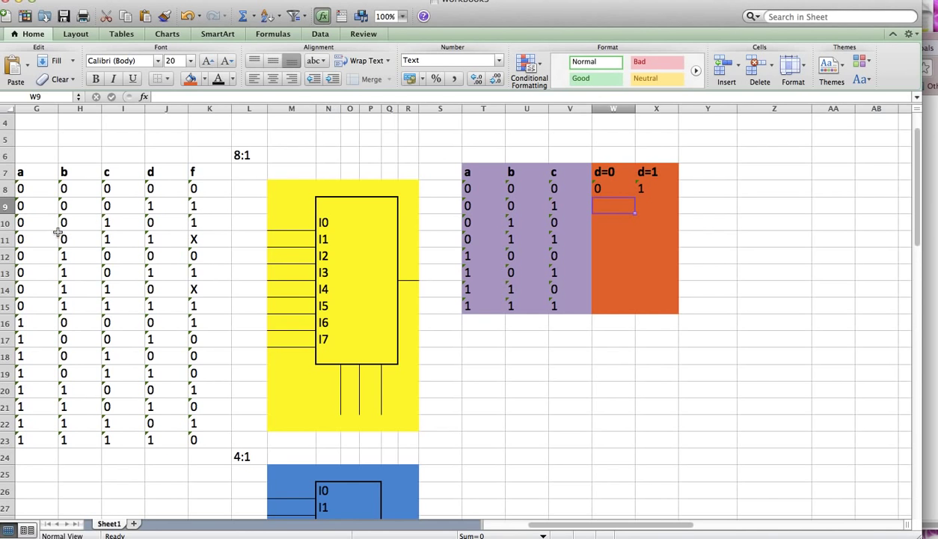
pyautogui.write('1')
pyautogui.click(652, 209)
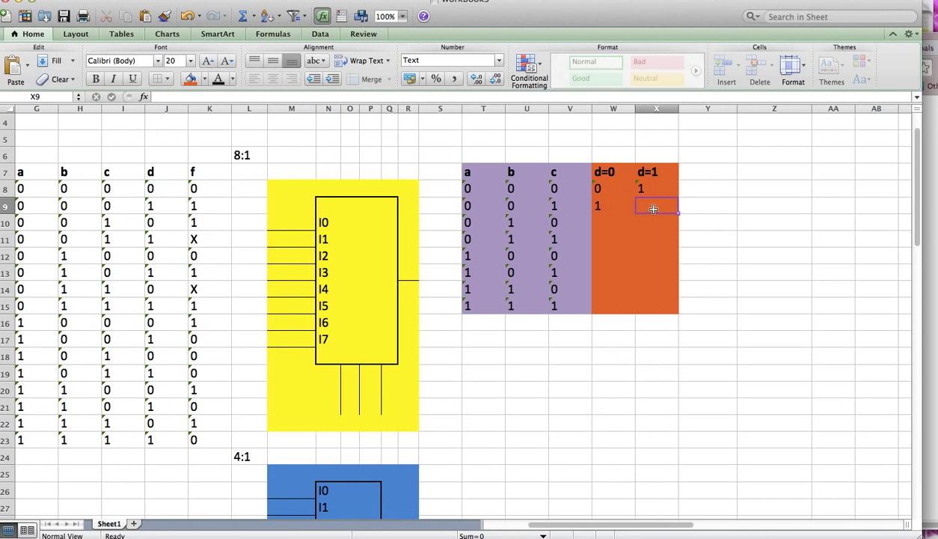
pyautogui.write('X')
pyautogui.click(701, 232)
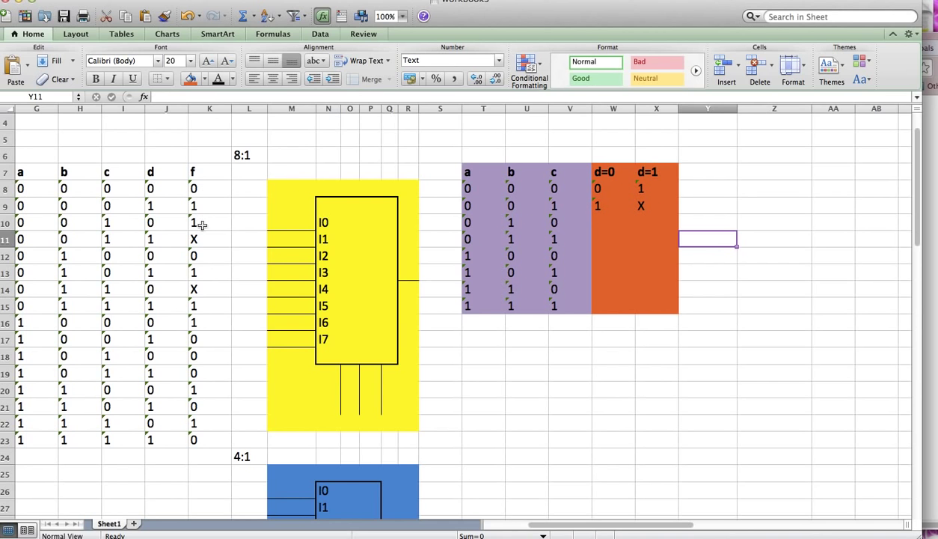
# Step: Enter d=0/d=1 values 0,1 for 010, X,1 for 011 and 1,0 for 100
pyautogui.click(601, 214)
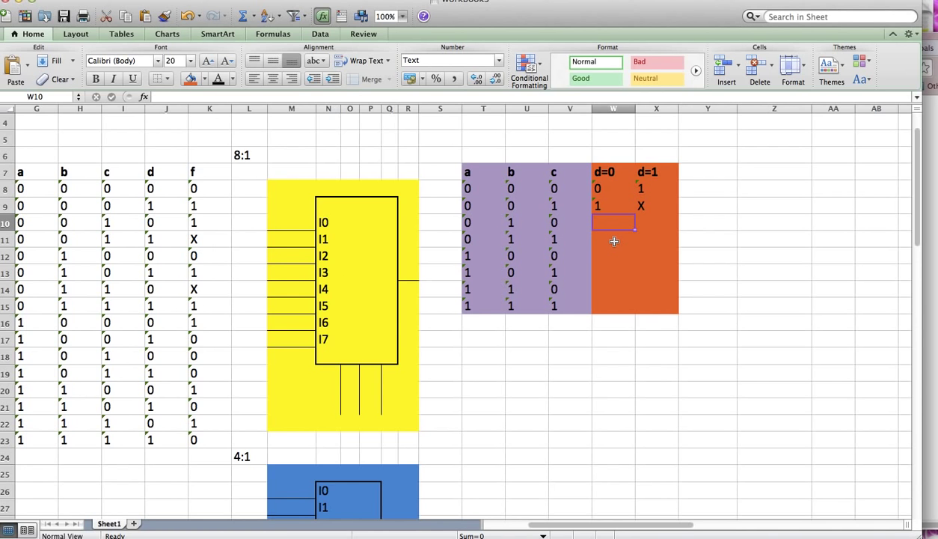
pyautogui.write('0')
pyautogui.press('Tab')
pyautogui.write('1')
pyautogui.press('Return')
pyautogui.write('X')
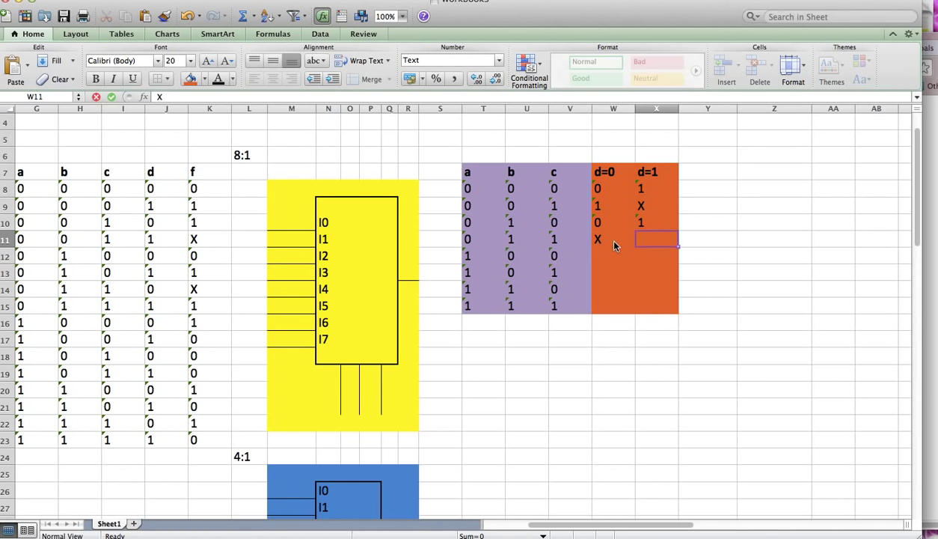
pyautogui.write('1')
pyautogui.press('Return')
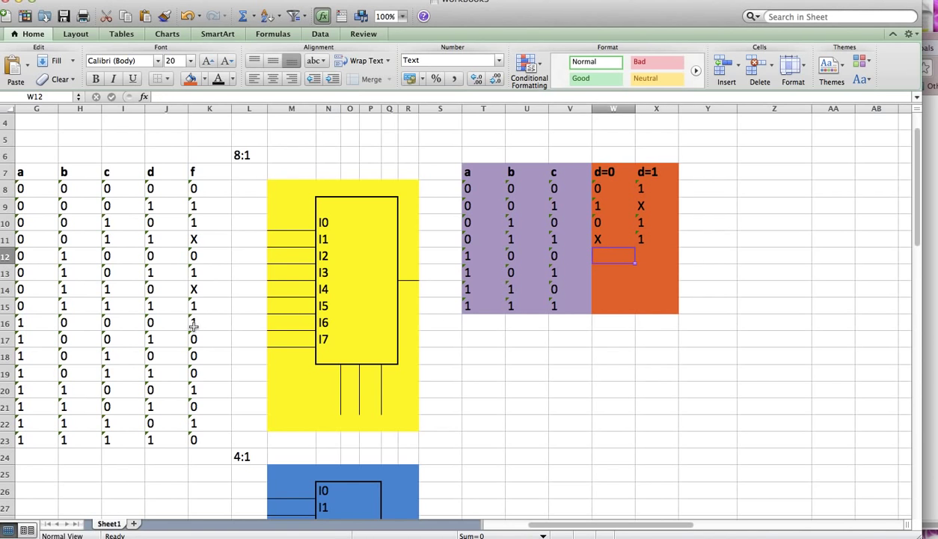
pyautogui.write('1')
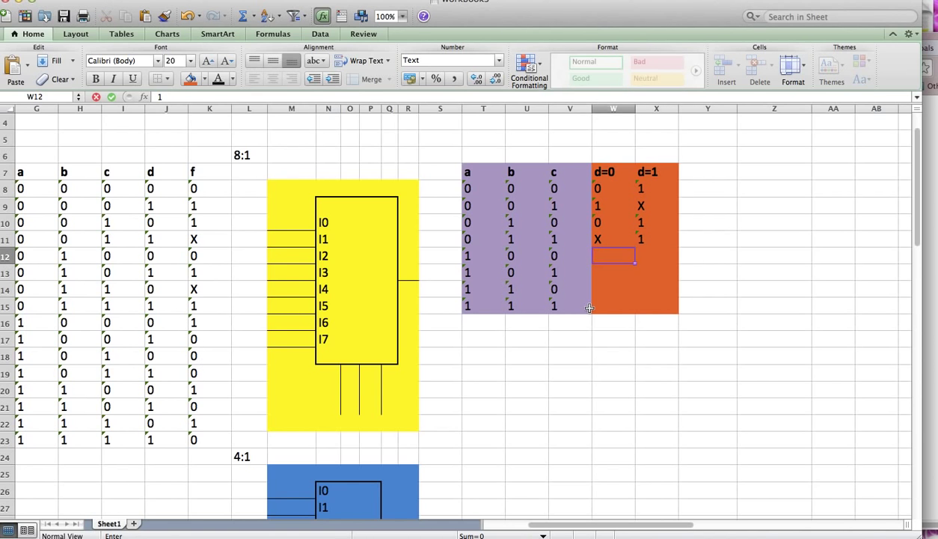
pyautogui.press('Tab')
pyautogui.write('0')
pyautogui.press('Return')
# Step: Finish the map with 0,0 for 101 and 1,0 for both 110 and 111
pyautogui.write('0')
pyautogui.press('Tab')
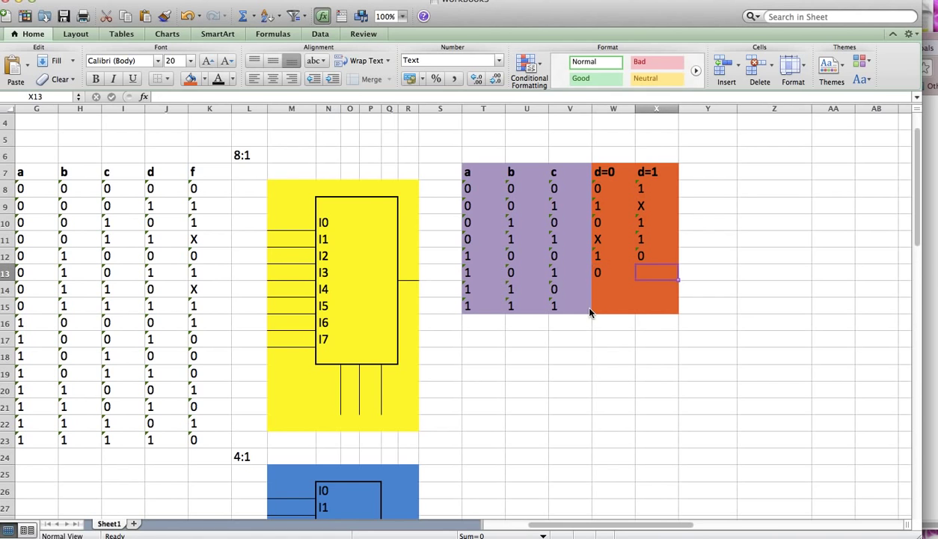
pyautogui.write('0')
pyautogui.press('Return')
pyautogui.write('1')
pyautogui.press('Tab')
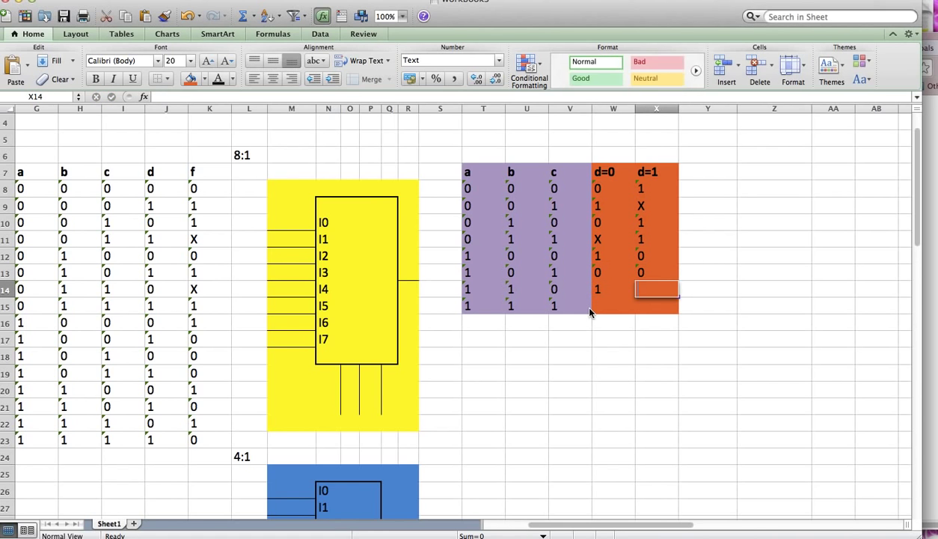
pyautogui.write('0')
pyautogui.press('Return')
pyautogui.write('1')
pyautogui.press('Tab')
pyautogui.write('0')
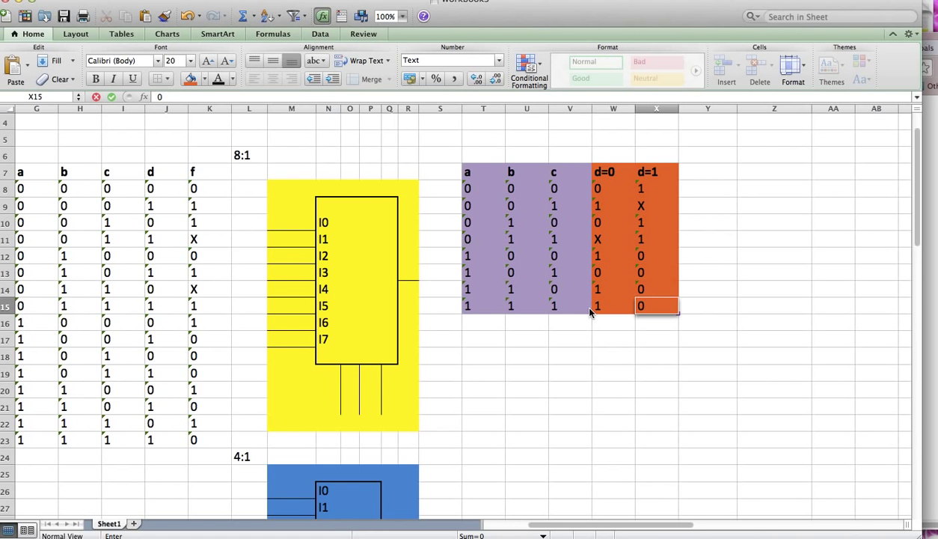
pyautogui.click(683, 241)
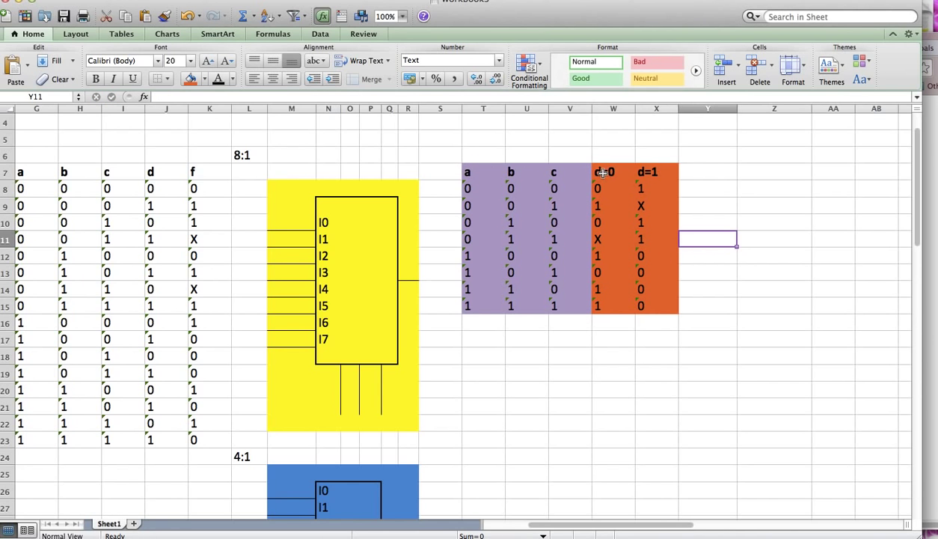
pyautogui.moveTo(466, 169); pyautogui.dragTo(672, 309)
pyautogui.click(672, 309)
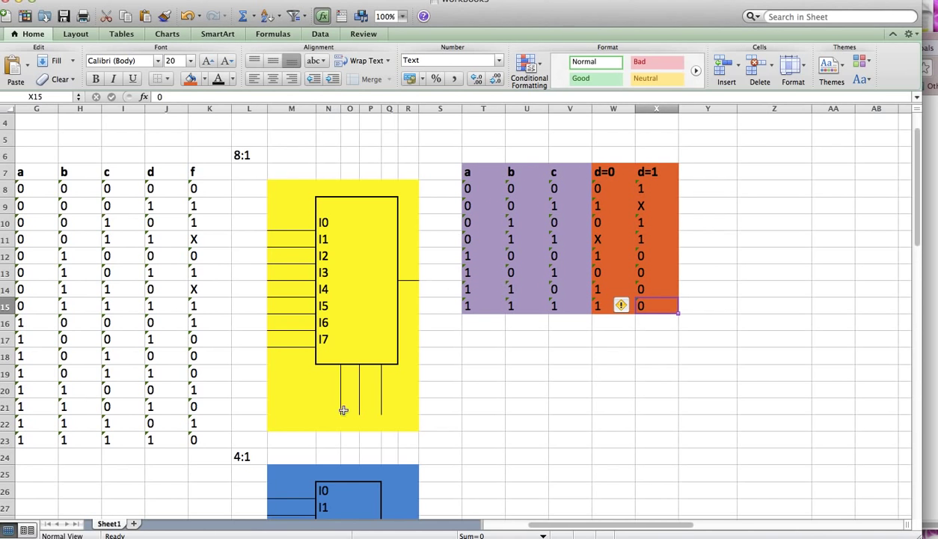
pyautogui.click(599, 172)
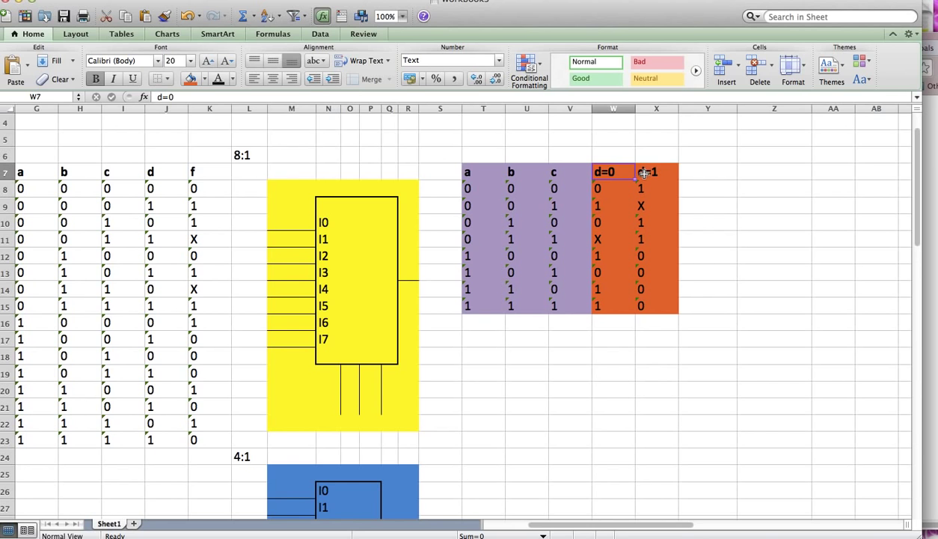
pyautogui.moveTo(606, 185); pyautogui.dragTo(660, 308)
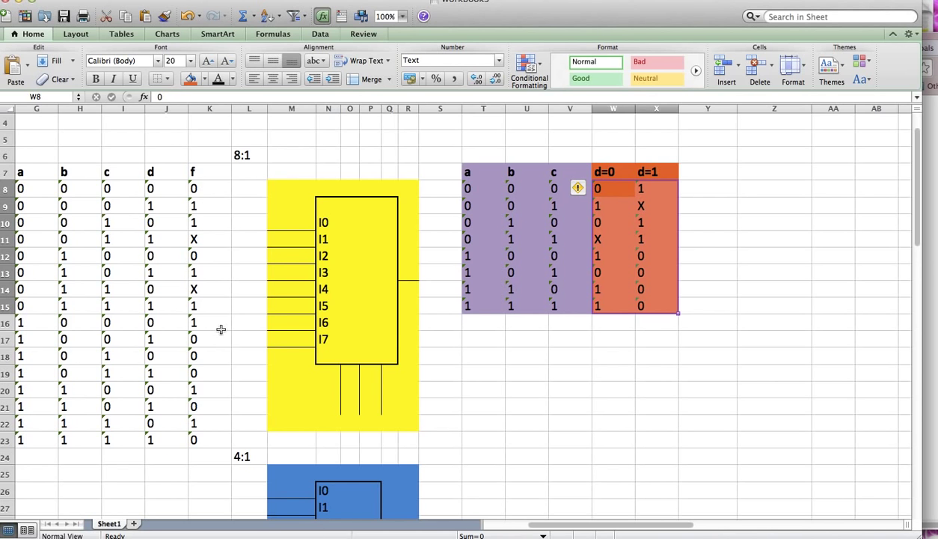
pyautogui.click(656, 288)
pyautogui.moveTo(466, 170); pyautogui.dragTo(657, 305)
pyautogui.click(723, 316)
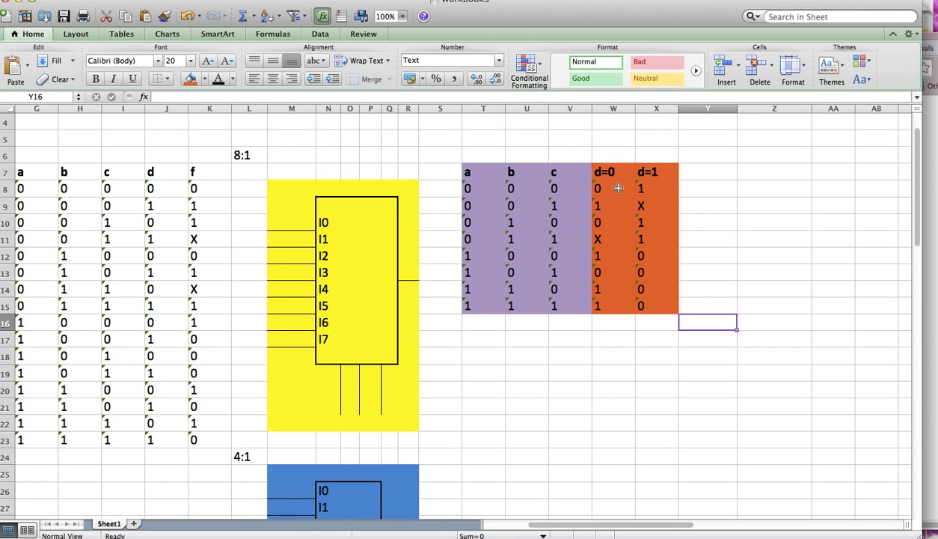
pyautogui.moveTo(617, 187); pyautogui.dragTo(658, 306)
# Step: Enter labels I0, I1, I2 and I3 in column Y beside the first four orange-table rows
pyautogui.click(694, 306)
pyautogui.click(708, 194)
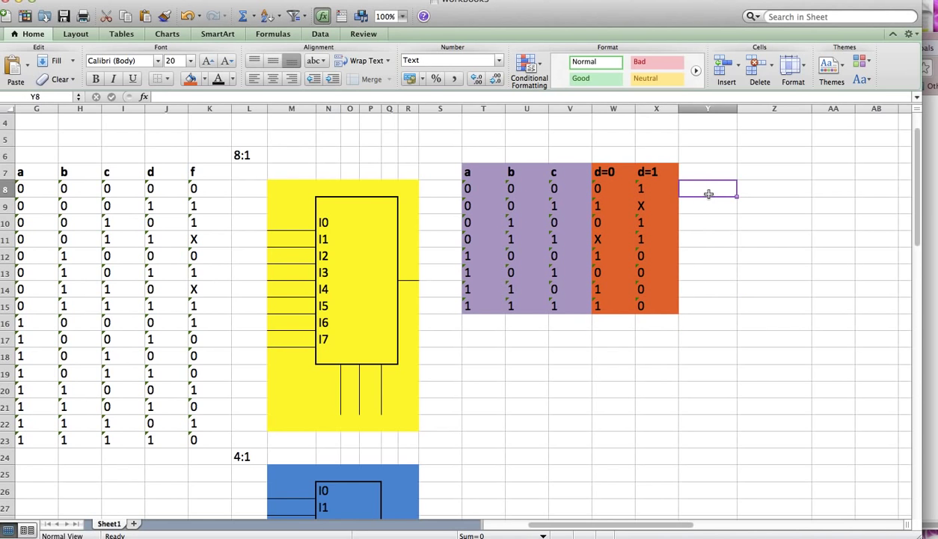
pyautogui.write('I0')
pyautogui.press('Return')
pyautogui.write('I1')
pyautogui.press('Return')
pyautogui.write('I2')
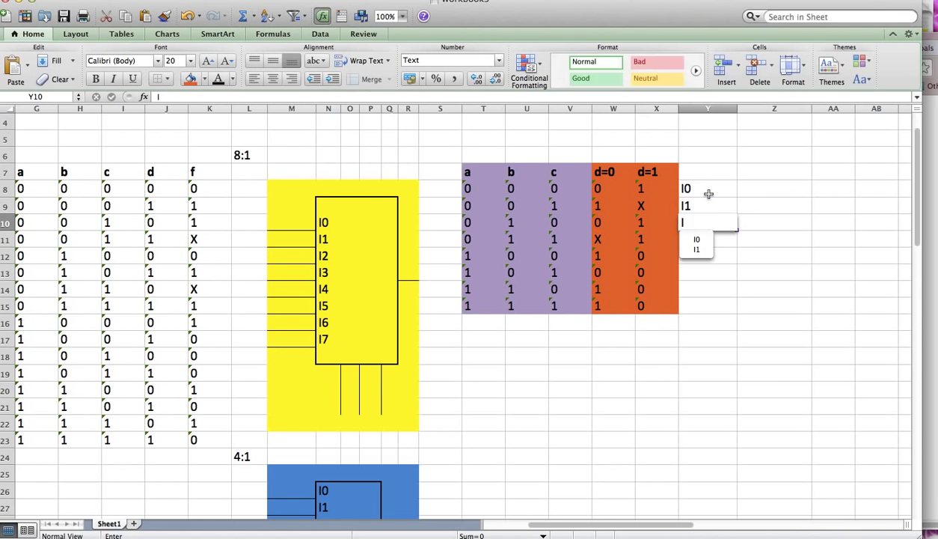
pyautogui.press('Return')
pyautogui.write('I3')
pyautogui.press('Return')
# Step: Continue the column Y labels with I4, I5, I6 and I7 for the remaining rows
pyautogui.write('I4')
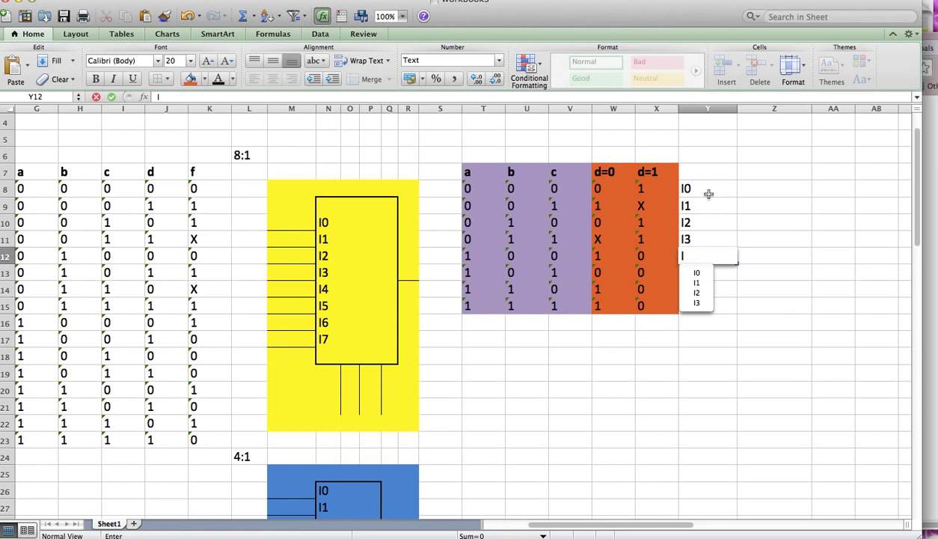
pyautogui.press('Return')
pyautogui.write('I5')
pyautogui.press('Return')
pyautogui.write('I6')
pyautogui.press('Return')
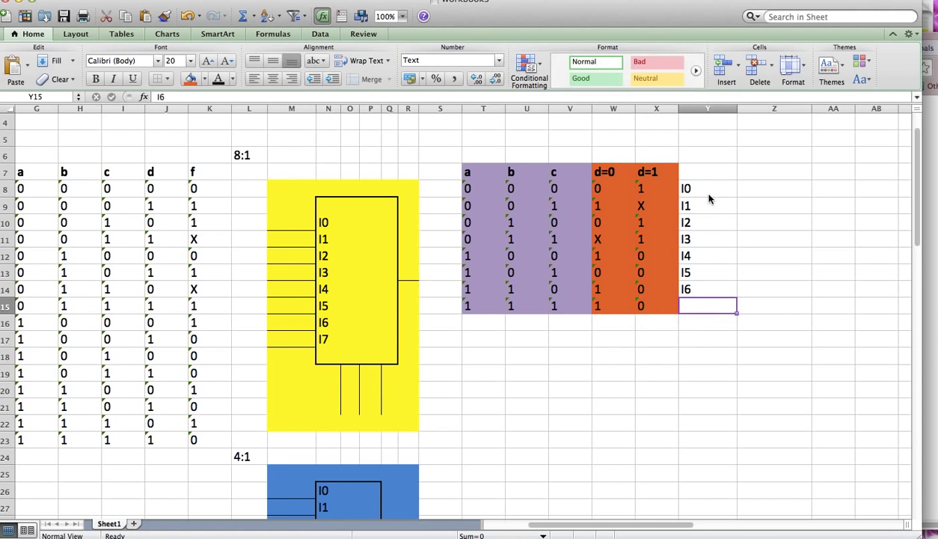
pyautogui.write('I7')
pyautogui.doubleClick(689, 188)
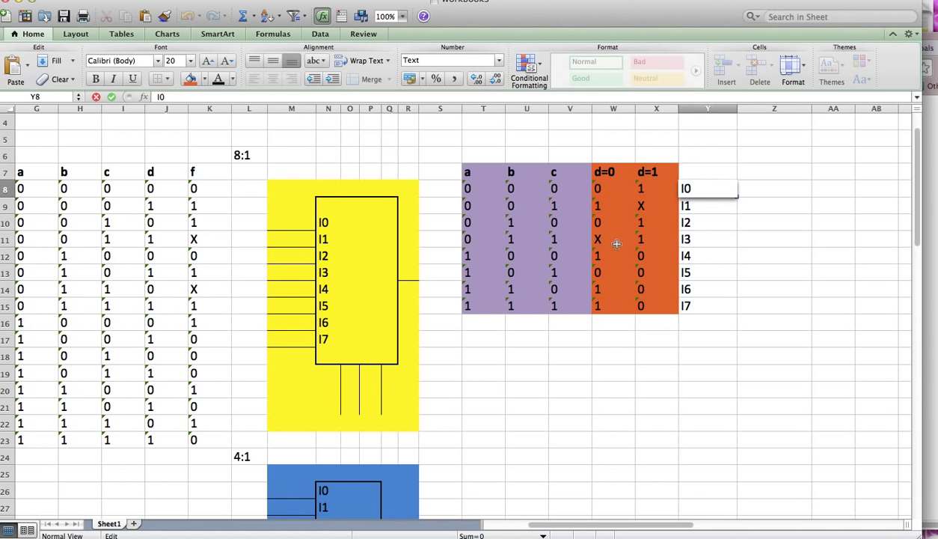
pyautogui.click(605, 167)
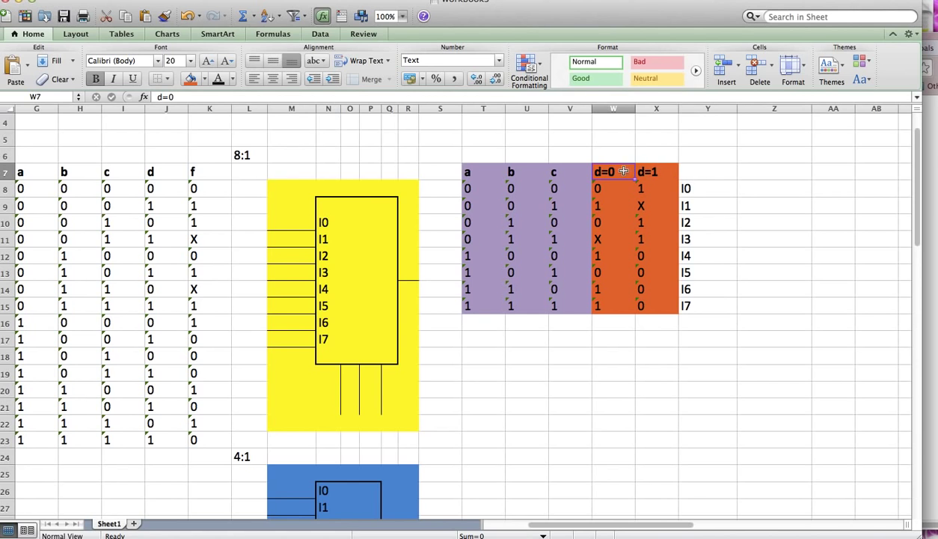
# Step: Rewrite the first four labels as I0 = d, I1 = 1, I2 = d, I3 = 1
pyautogui.moveTo(609, 167); pyautogui.dragTo(649, 305)
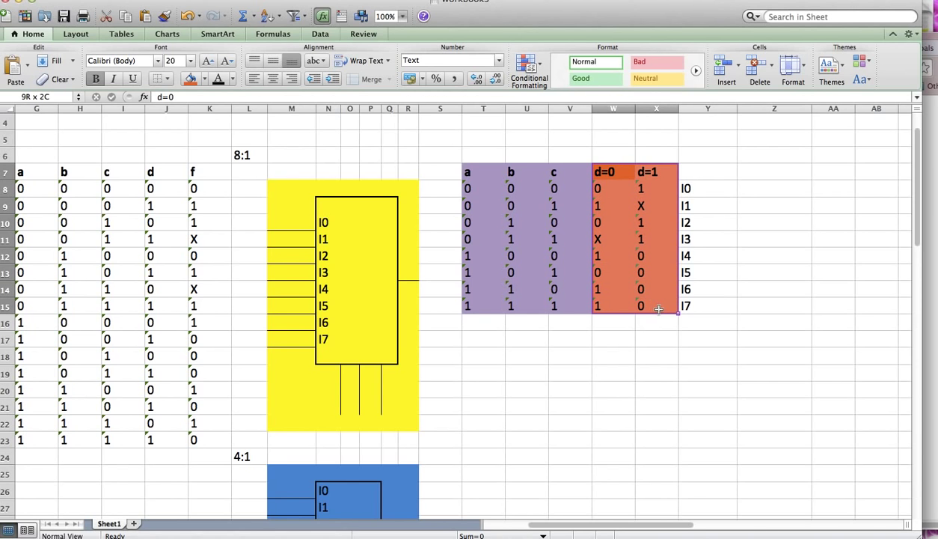
pyautogui.doubleClick(708, 189)
pyautogui.write('=')
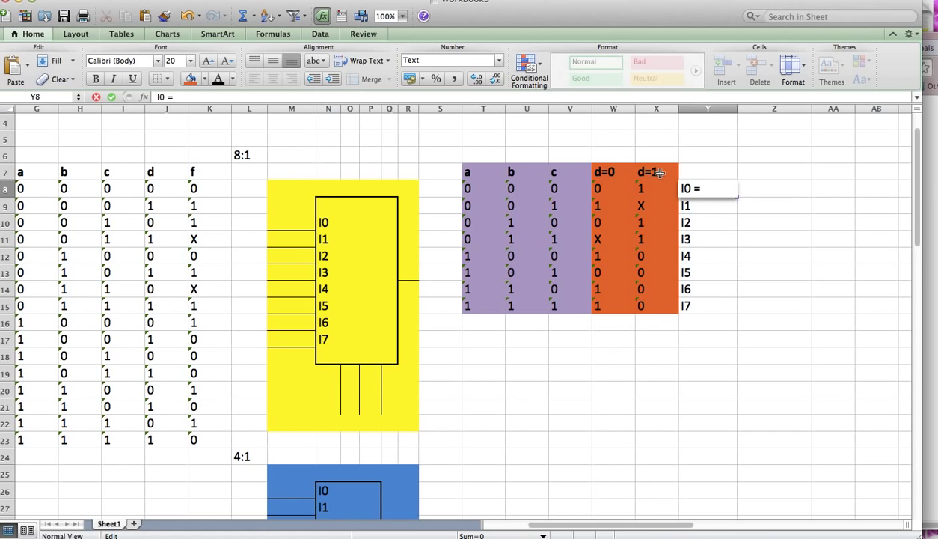
pyautogui.write('d')
pyautogui.doubleClick(724, 208)
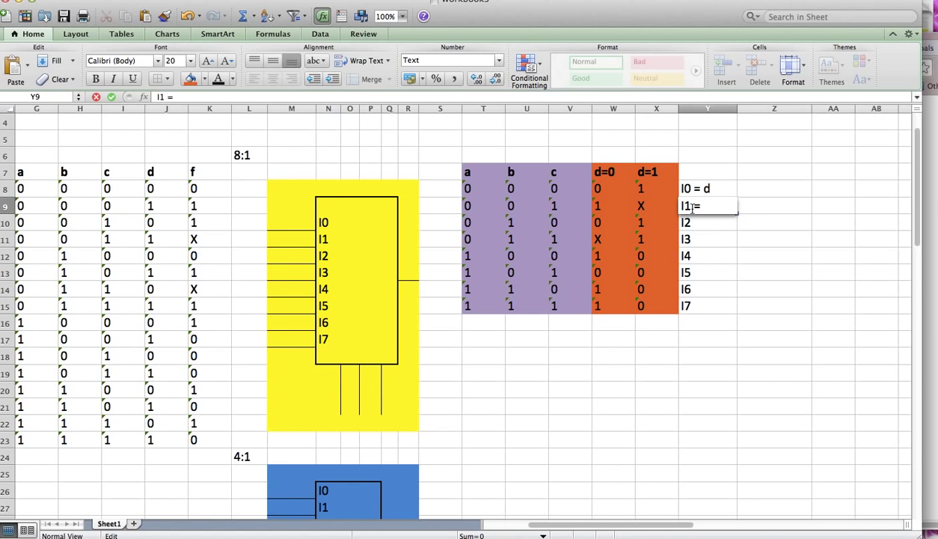
pyautogui.write('1')
pyautogui.press('Return')
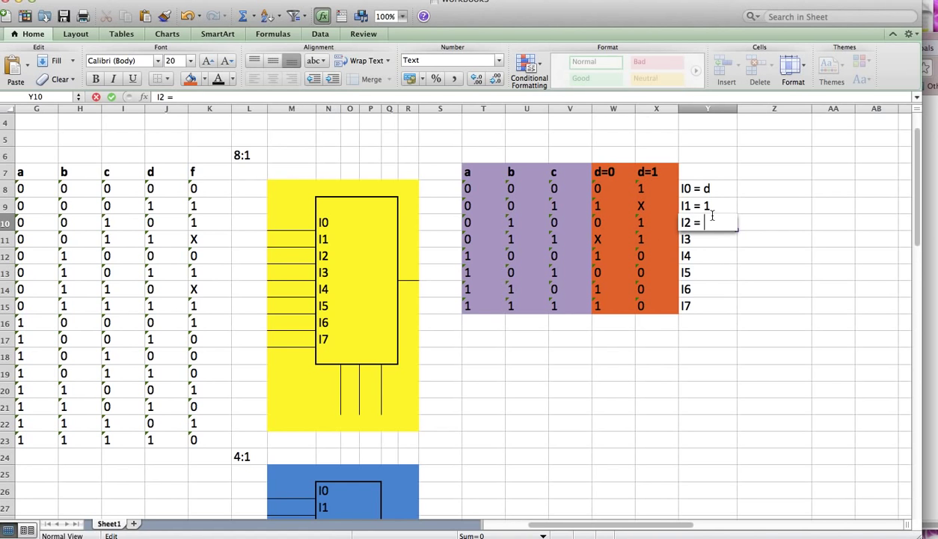
pyautogui.write('d')
pyautogui.press('Return')
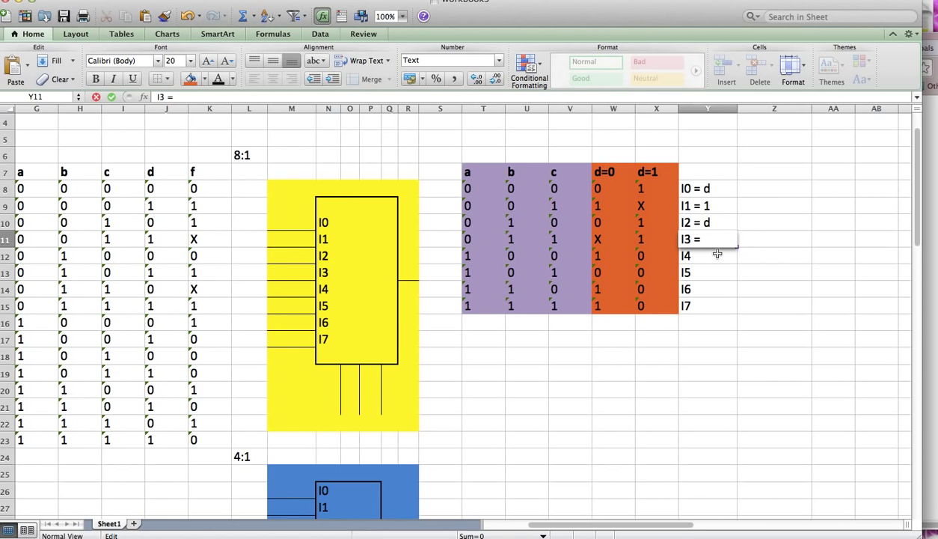
pyautogui.press('Return')
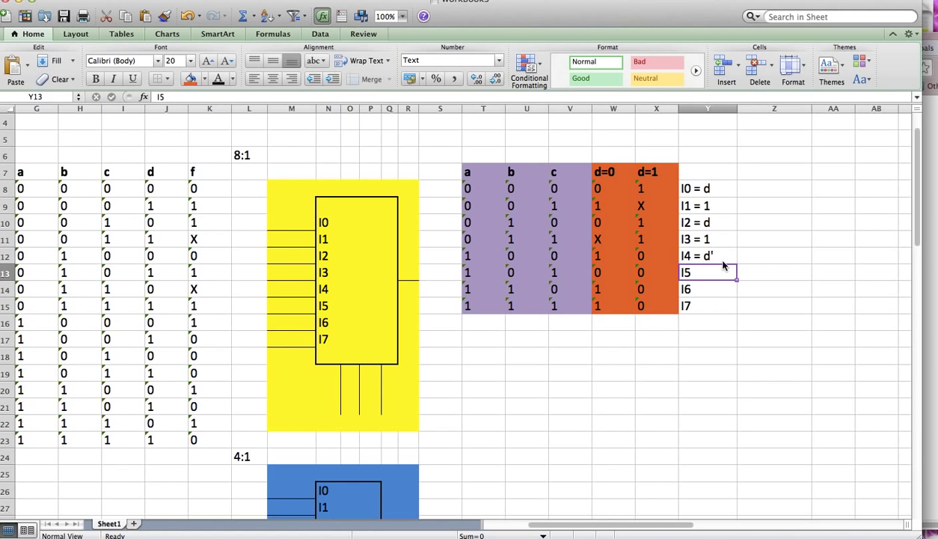
# Step: Rewrite the last four labels as I4 = d', I5 = 0, I6 = d', I7 = d'
pyautogui.press('Return')
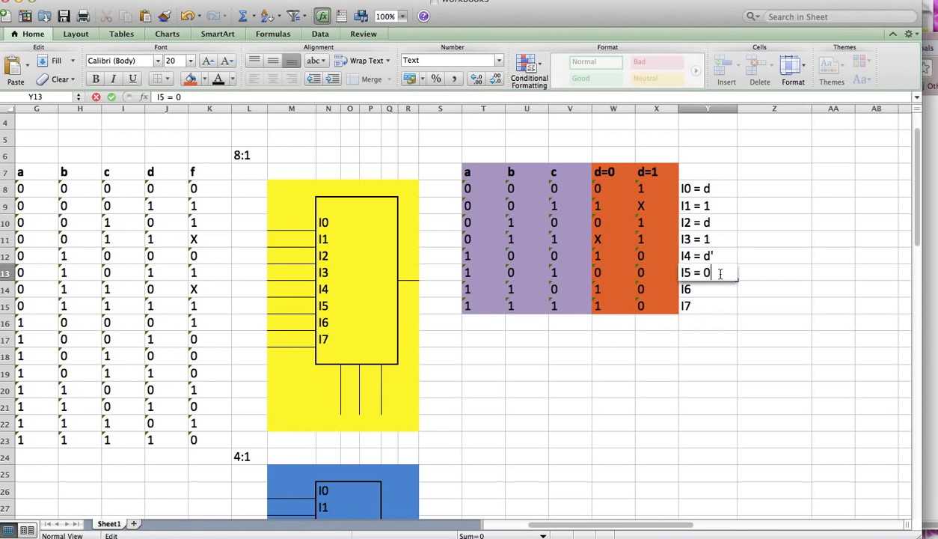
pyautogui.press('Return')
pyautogui.doubleClick(718, 288)
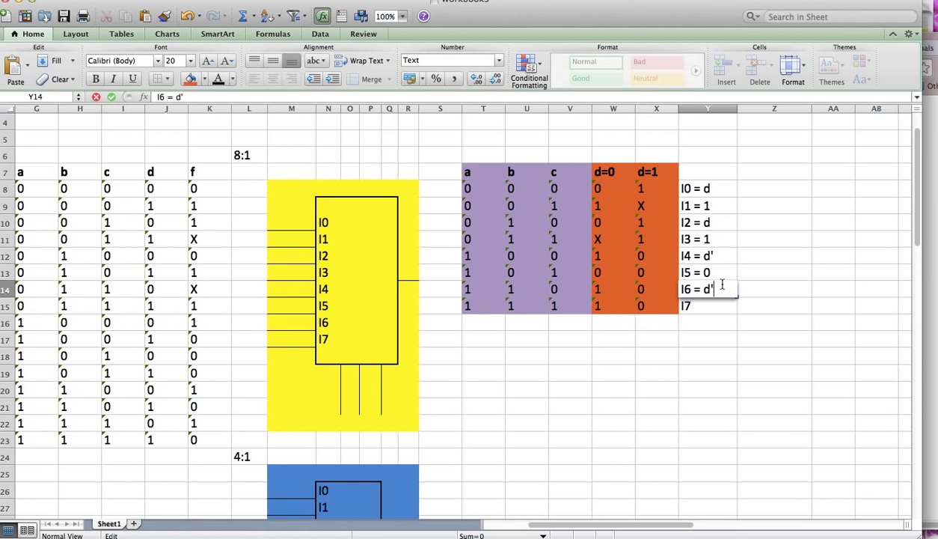
pyautogui.press('Return')
pyautogui.doubleClick(707, 300)
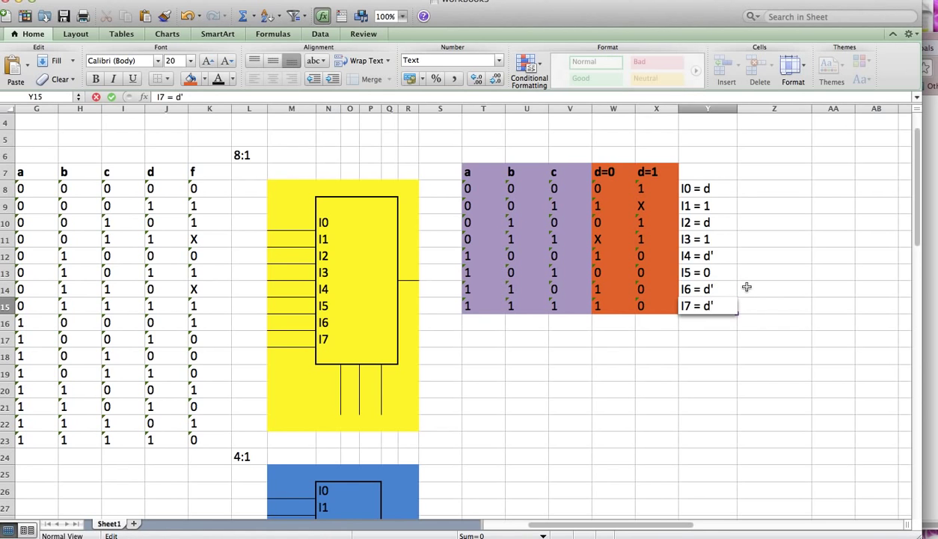
pyautogui.press('Return')
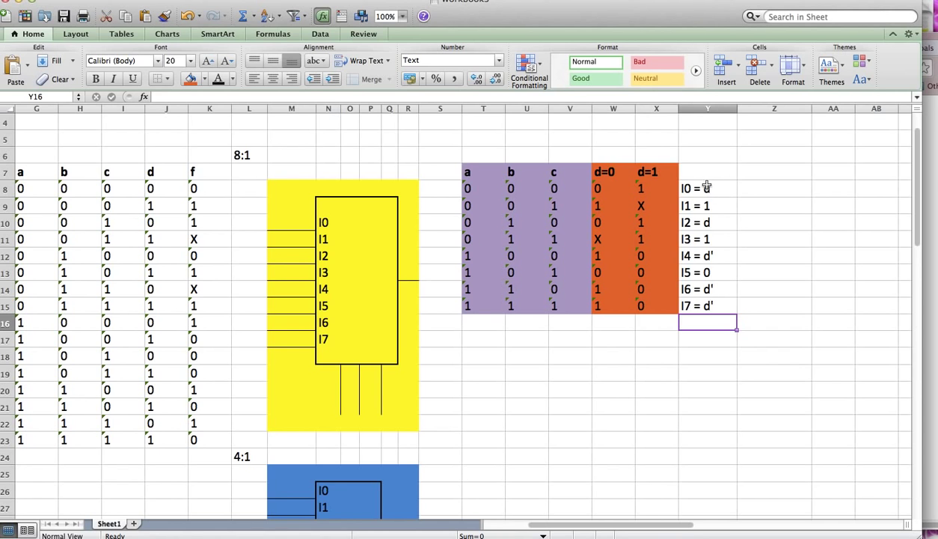
pyautogui.moveTo(692, 183); pyautogui.dragTo(711, 305)
pyautogui.click(708, 305)
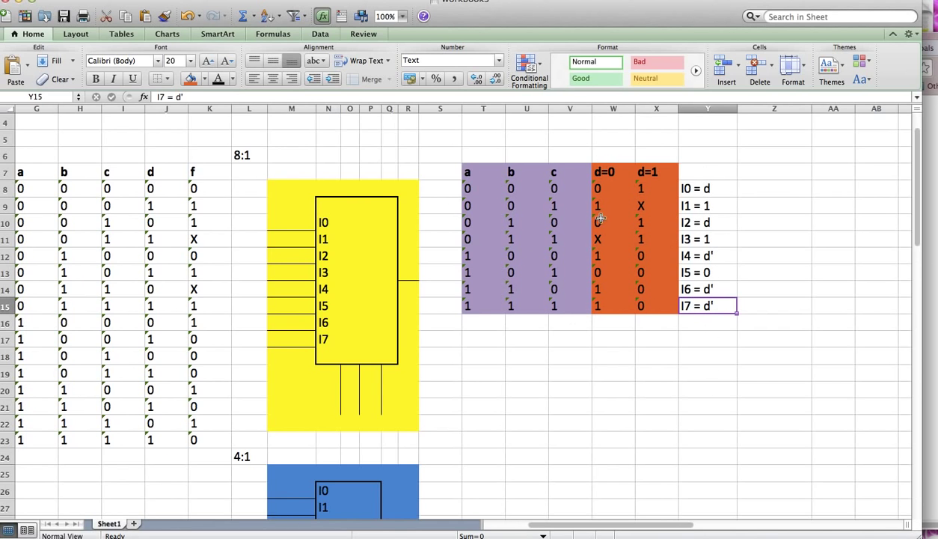
pyautogui.click(272, 229)
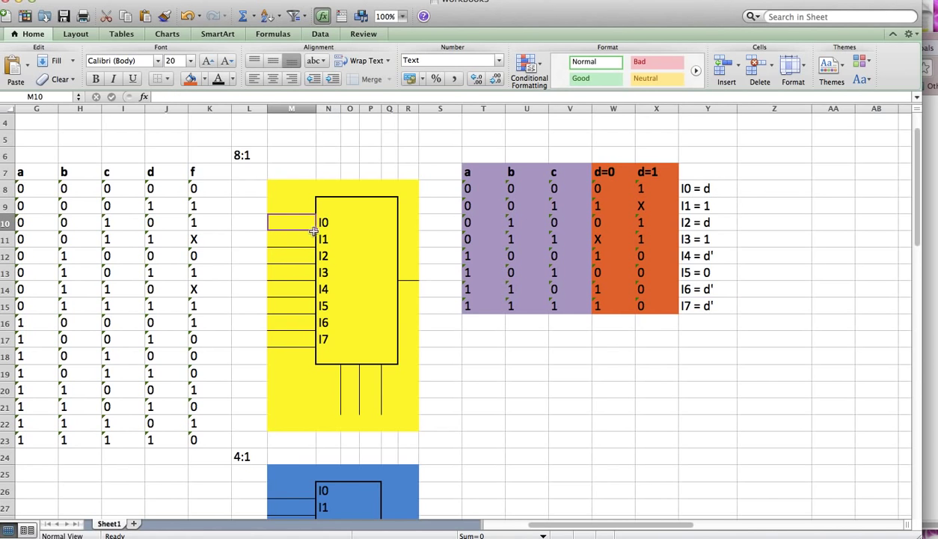
# Step: Label the first four mux inputs d, 1, d, 1 down M10:M13
pyautogui.write('d')
pyautogui.press('Return')
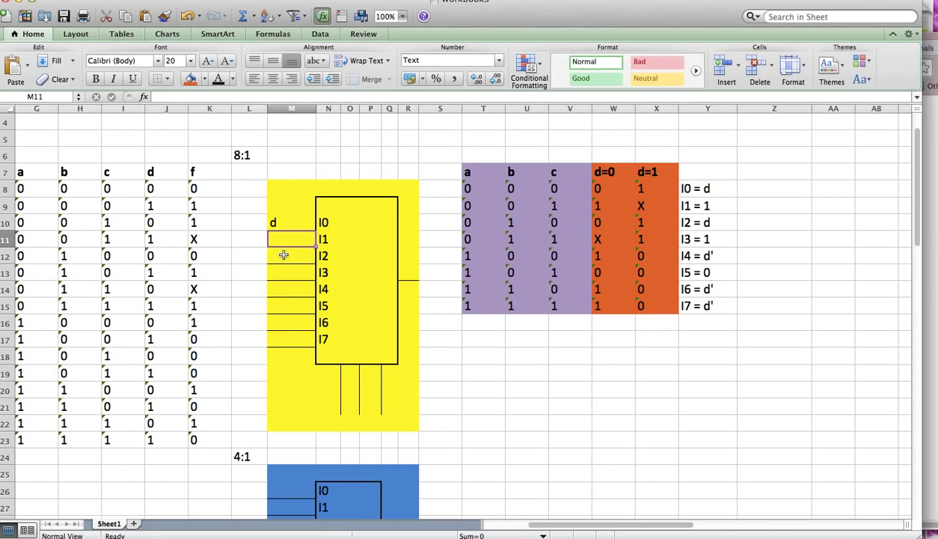
pyautogui.write('1')
pyautogui.press('Return')
pyautogui.write('d')
pyautogui.press('Return')
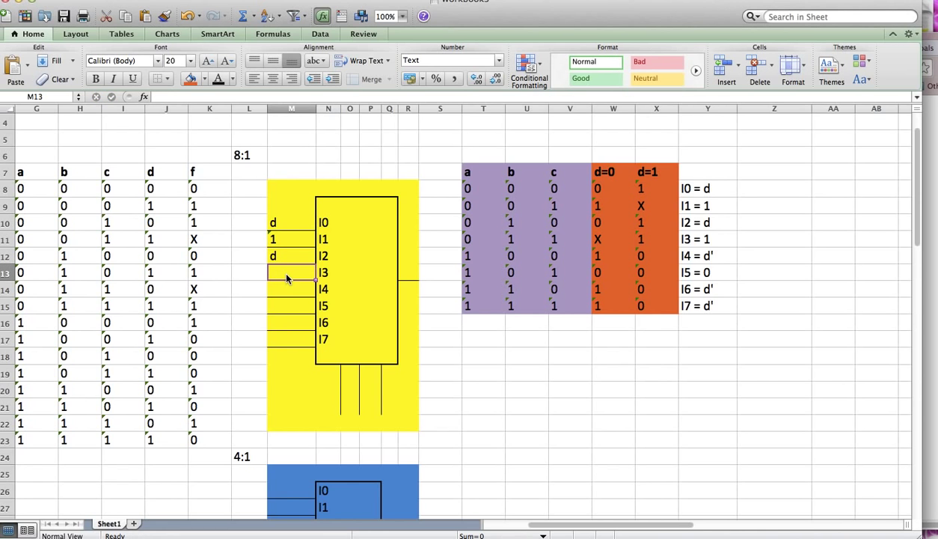
pyautogui.write('1')
pyautogui.press('Return')
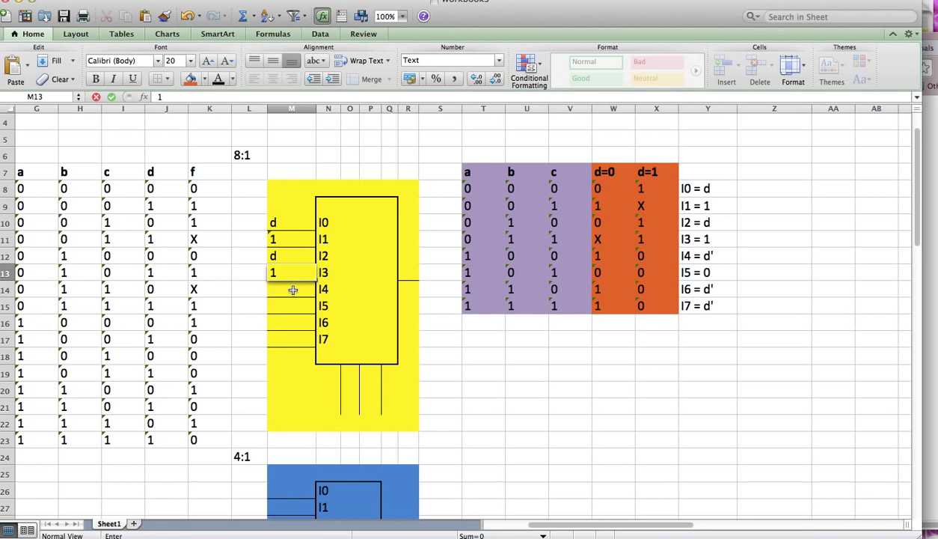
# Step: Label the remaining mux inputs d', 0, d', d' down M14:M17
pyautogui.write("d'")
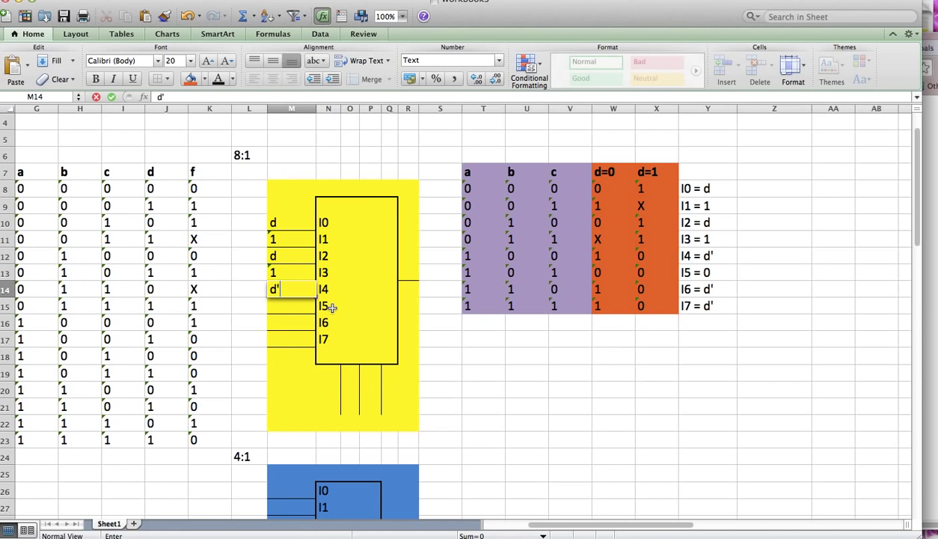
pyautogui.press('Return')
pyautogui.write('0')
pyautogui.press('Return')
pyautogui.write("d'")
pyautogui.press('Return')
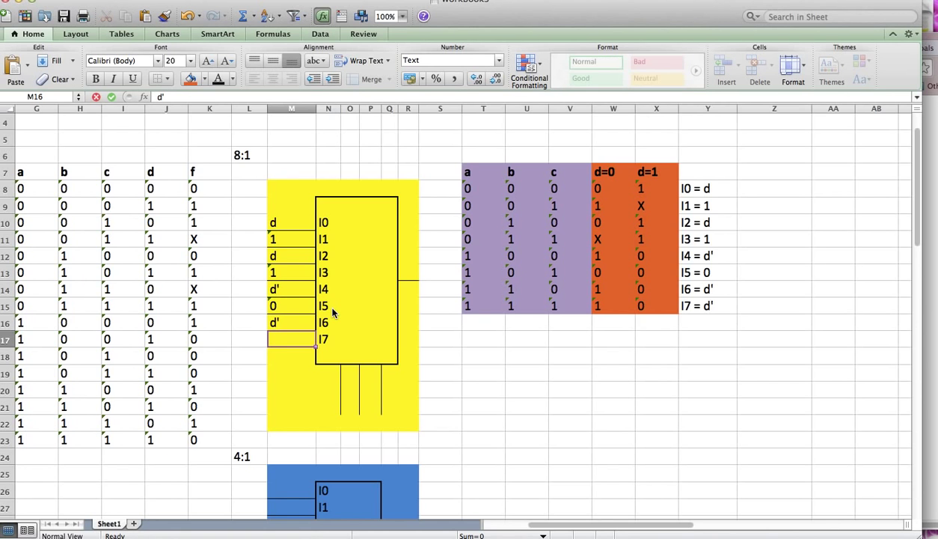
pyautogui.write("d'")
pyautogui.press('Return')
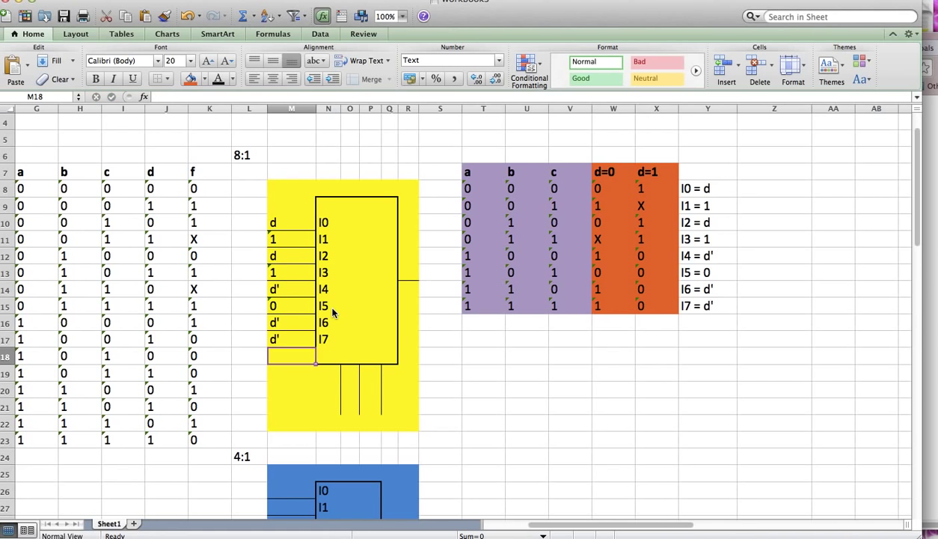
# Step: Add select-line labels a, b, c and the output label f(a,b,c,d)
pyautogui.press('Down')
pyautogui.press('Right')
pyautogui.press('Down')
pyautogui.press('Right')
pyautogui.press('Down')
pyautogui.write('a')
pyautogui.press('Tab')
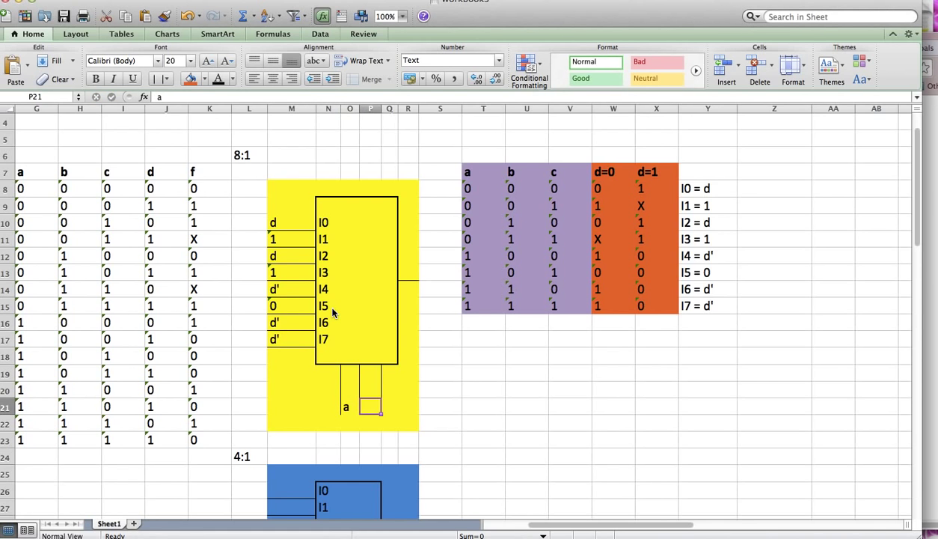
pyautogui.write('b')
pyautogui.press('Tab')
pyautogui.write('c')
pyautogui.press('Up')
pyautogui.press('Up')
pyautogui.press('Up')
pyautogui.press('Up')
pyautogui.press('Up')
pyautogui.press('Up')
pyautogui.press('Up')
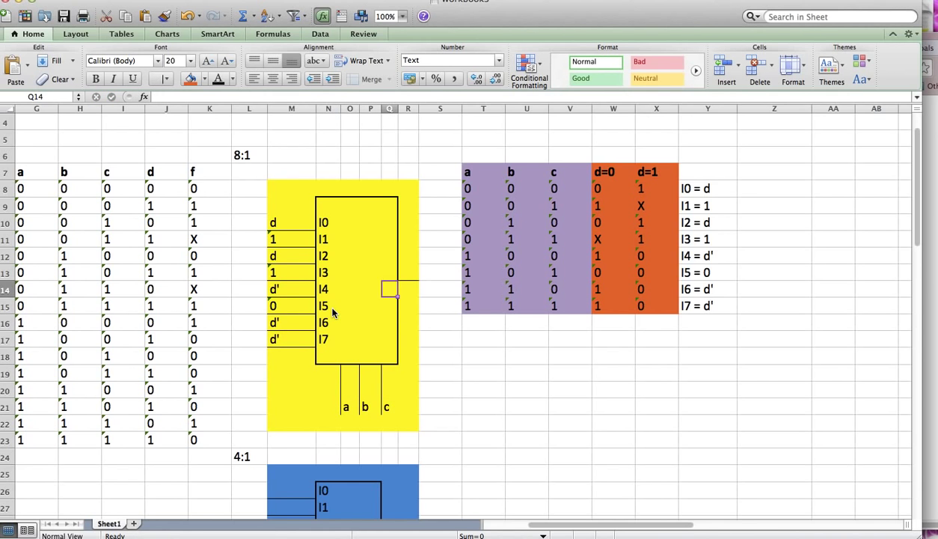
pyautogui.press('Right')
pyautogui.write('f(a,')
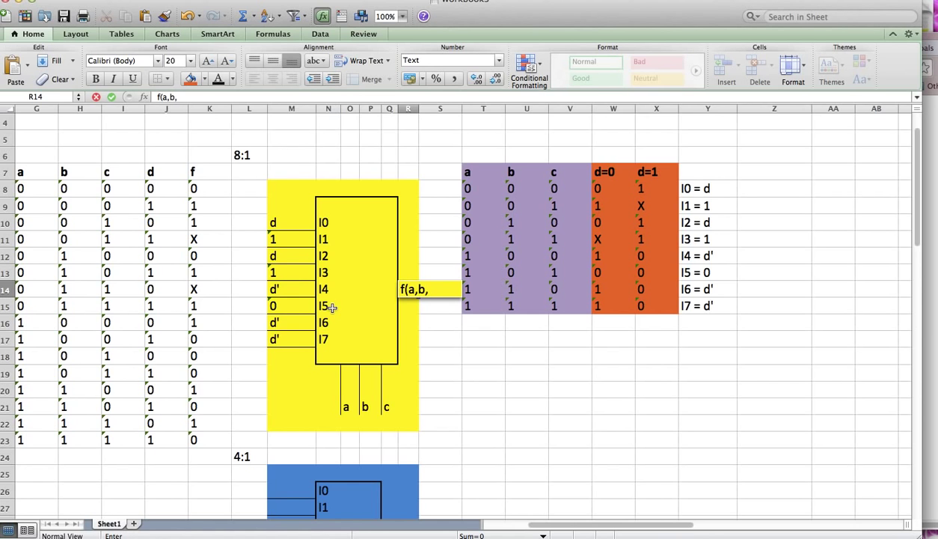
pyautogui.press('Return')
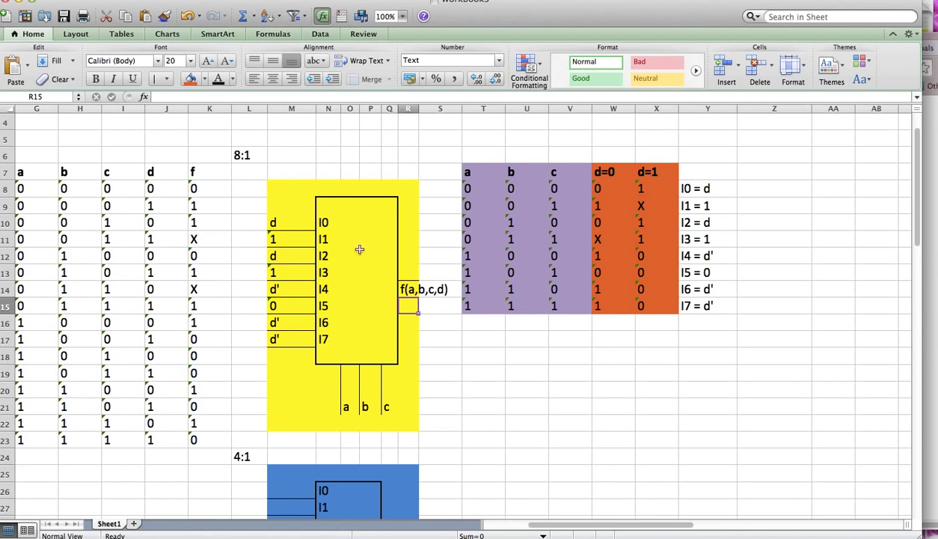
pyautogui.scroll(-6, 577, 266)
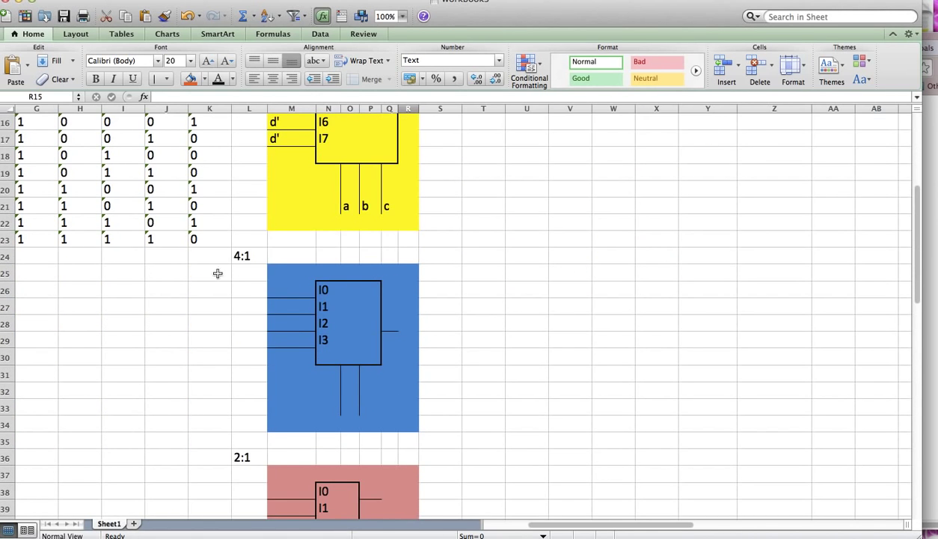
pyautogui.scroll(1, 404, 301)
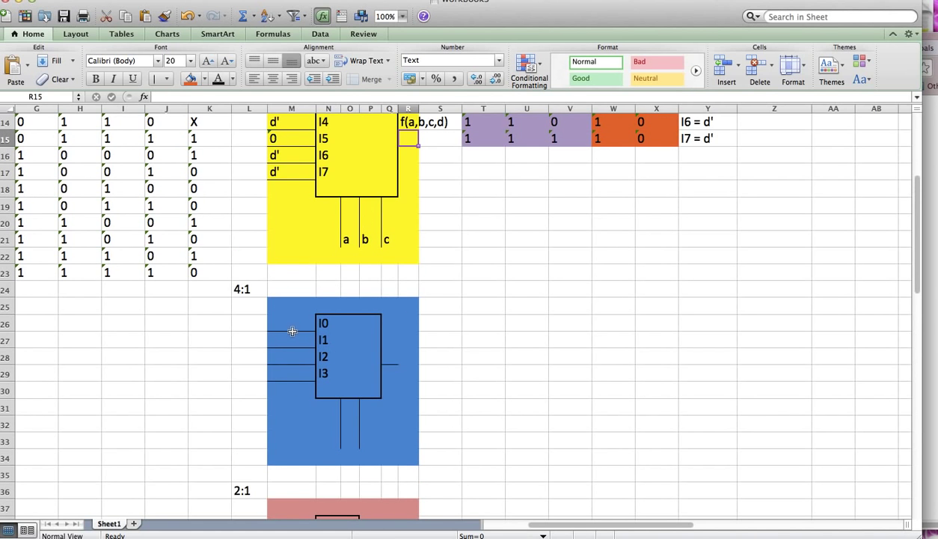
pyautogui.scroll(3, 454, 320)
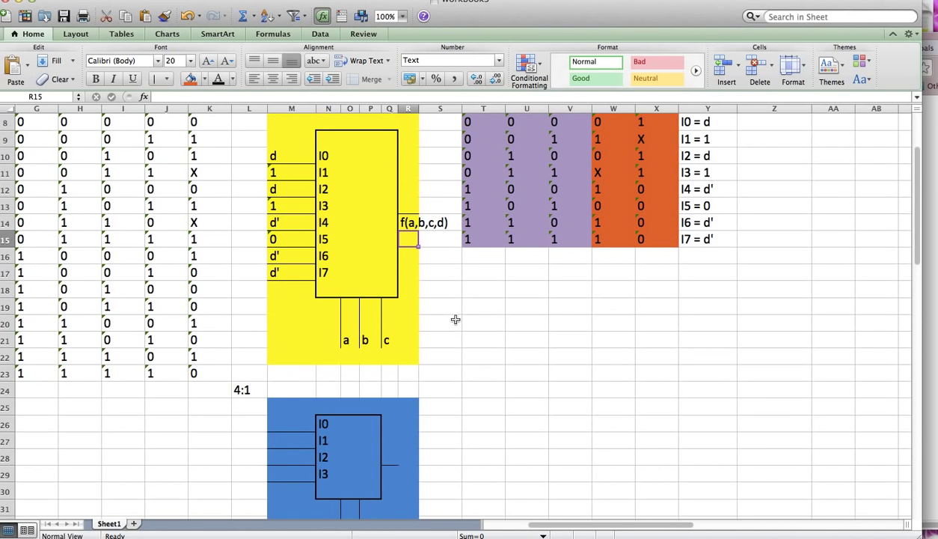
pyautogui.scroll(-2, 354, 447)
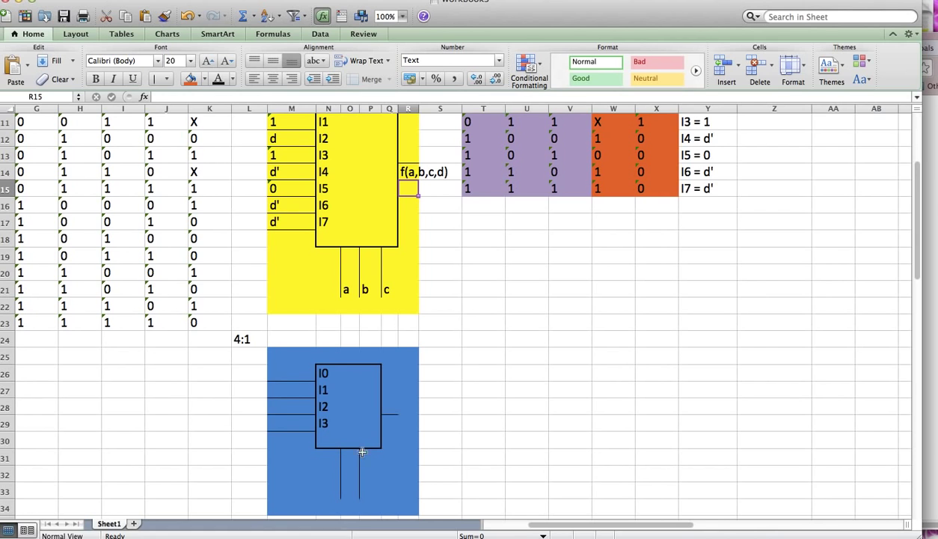
# Step: Type headers a and b for the new 4:1 table below the 8:1 one
pyautogui.click(494, 339)
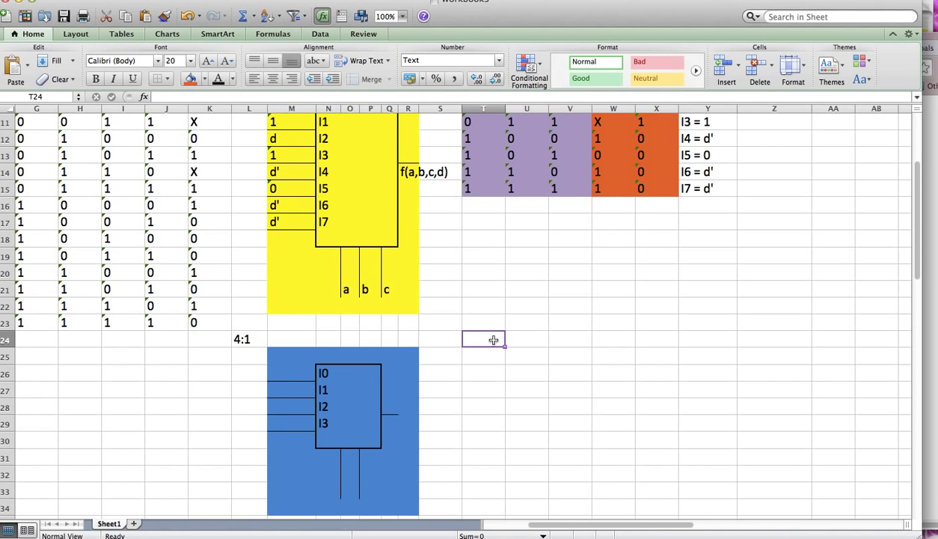
pyautogui.write('a')
pyautogui.click(517, 341)
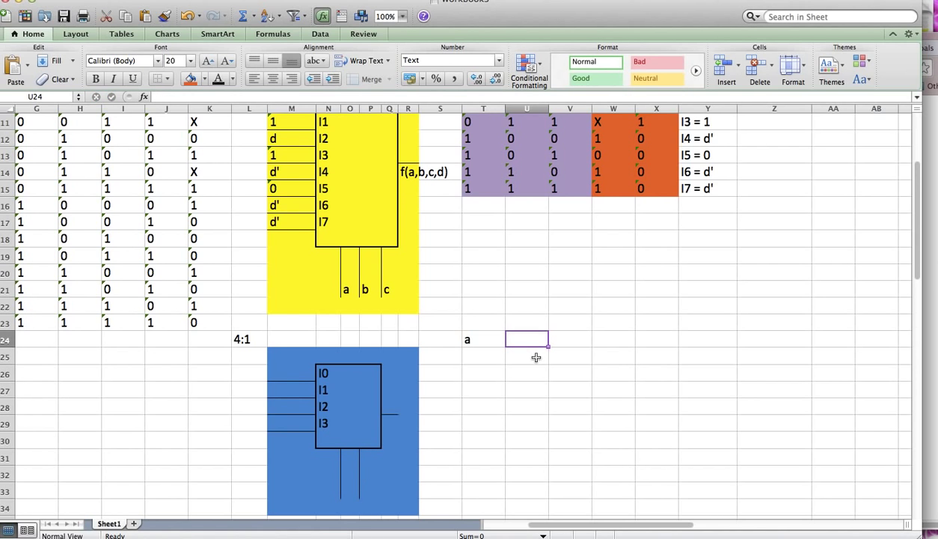
pyautogui.write('b')
pyautogui.click(535, 358)
pyautogui.moveTo(492, 340); pyautogui.dragTo(523, 340)
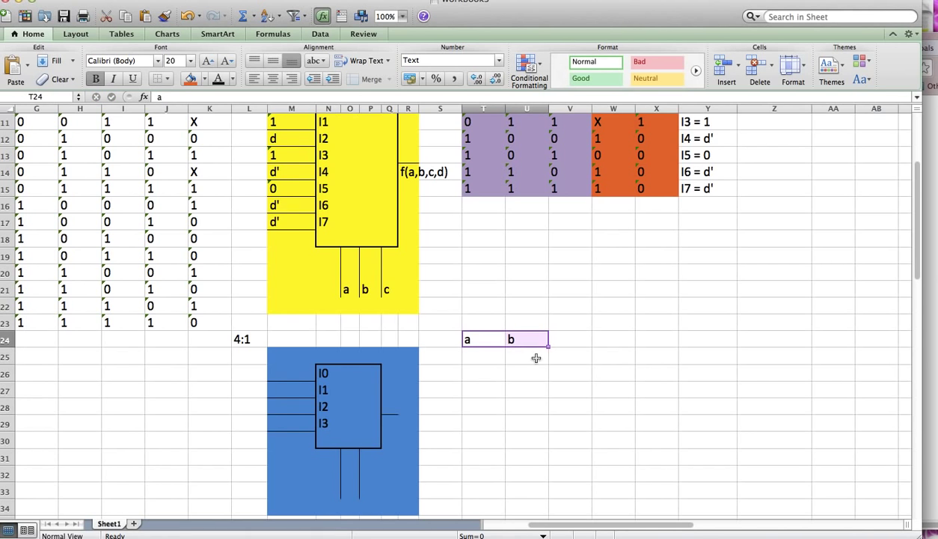
pyautogui.click(536, 358)
# Step: Paste the input rows 00, 01, 10, 11 under the a and b headers
pyautogui.click(499, 351)
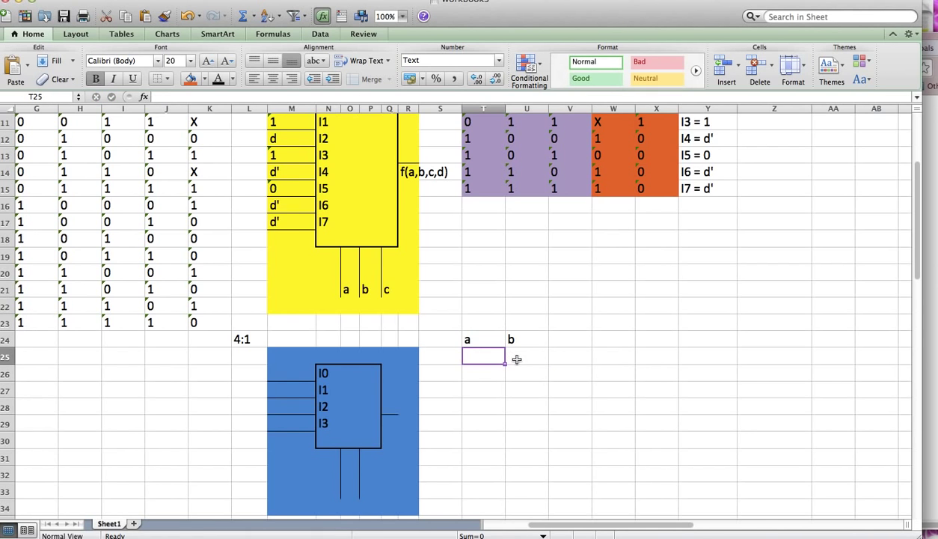
pyautogui.press('super+Tab')
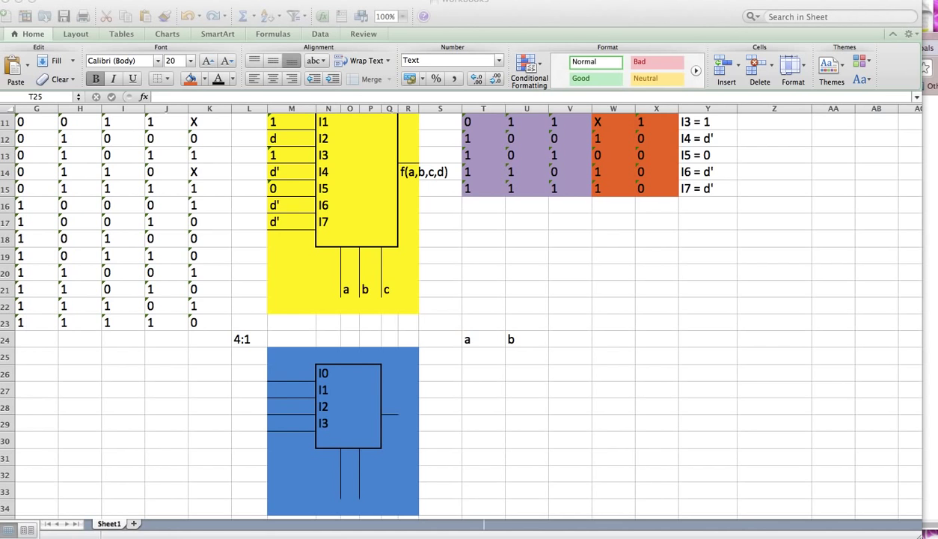
pyautogui.press('super+Tab')
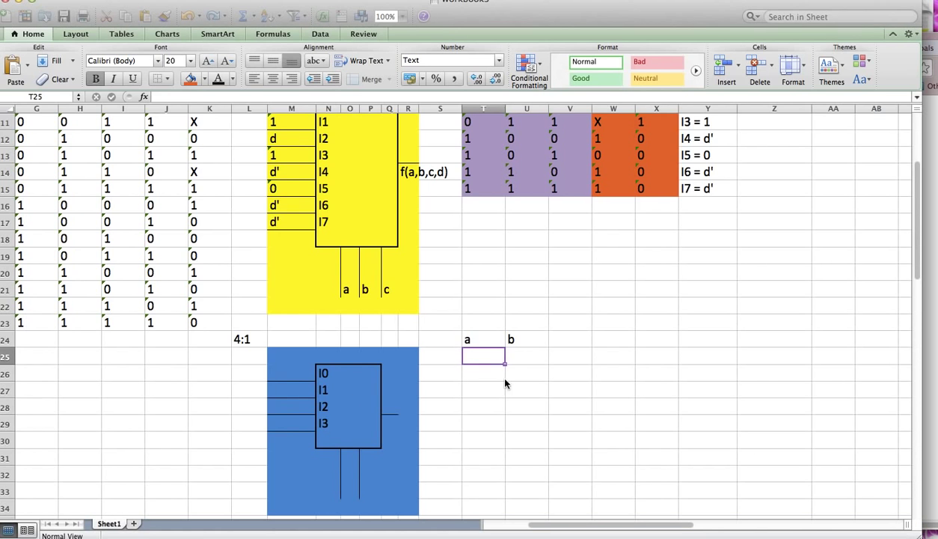
pyautogui.write('0\t0 0\t1 1\t0 1\t1')
pyautogui.click(516, 388)
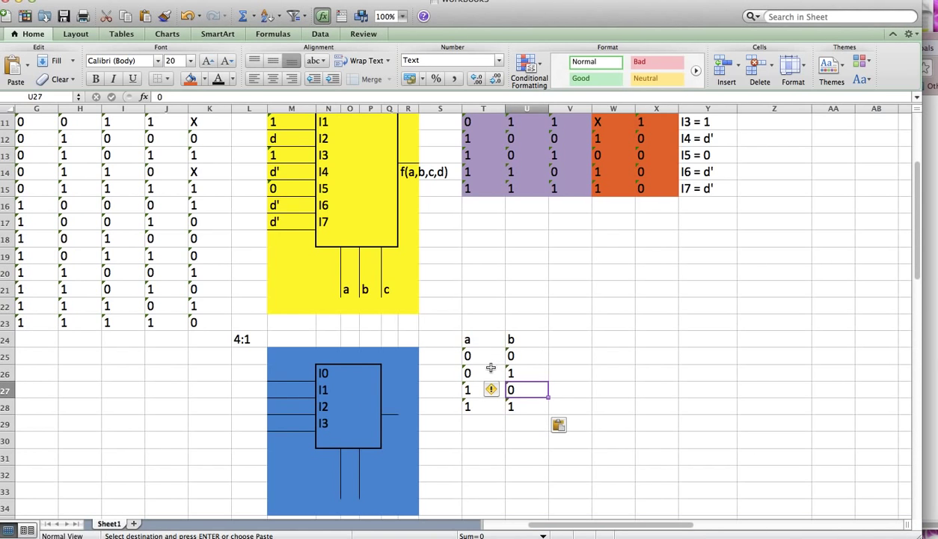
# Step: Fill the whole a/b table purple
pyautogui.click(479, 342)
pyautogui.moveTo(478, 342); pyautogui.dragTo(533, 407)
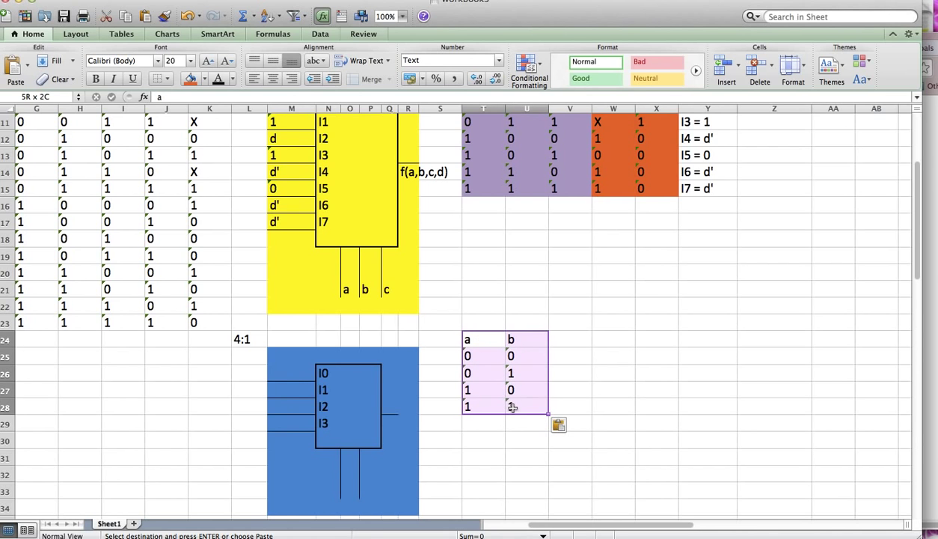
pyautogui.click(203, 79)
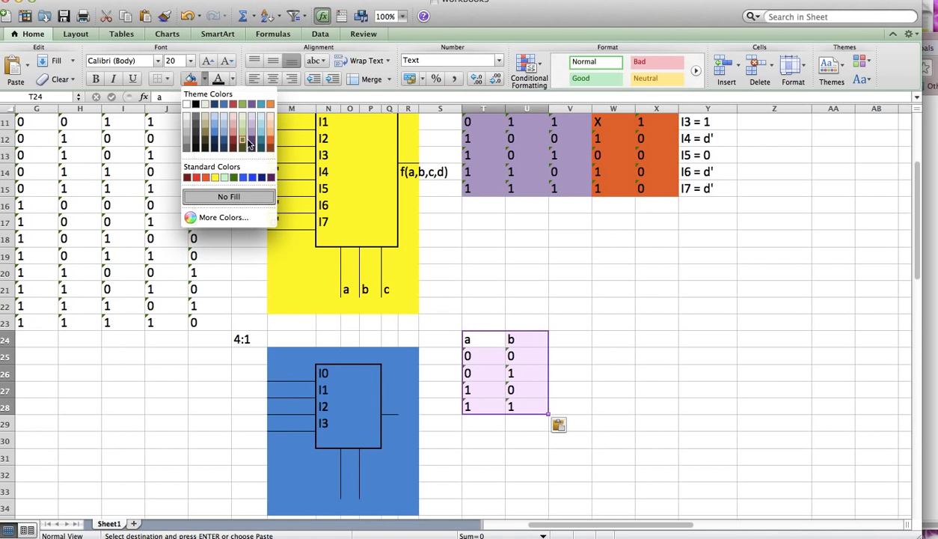
pyautogui.click(252, 133)
pyautogui.click(570, 323)
pyautogui.click(574, 339)
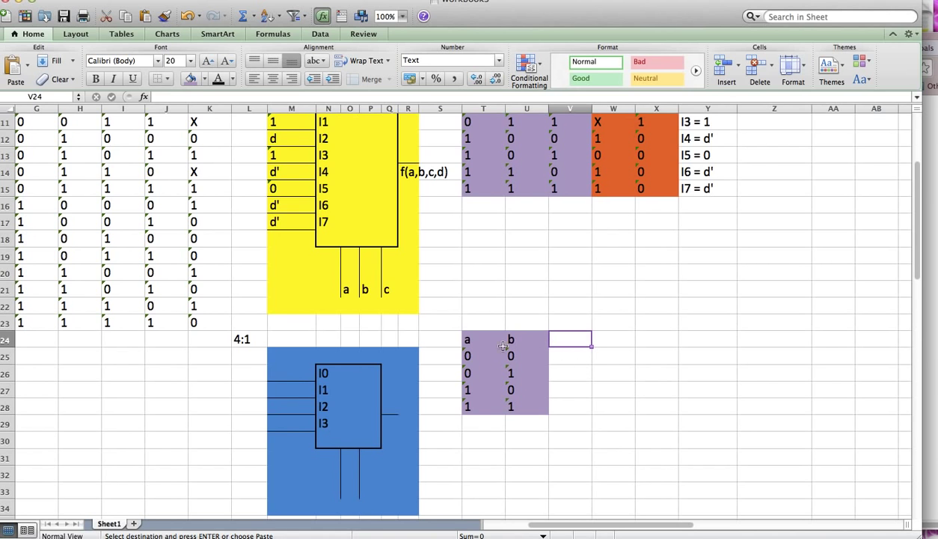
pyautogui.scroll(-2, 356, 346)
pyautogui.scroll(4, 389, 374)
pyautogui.scroll(2, 224, 254)
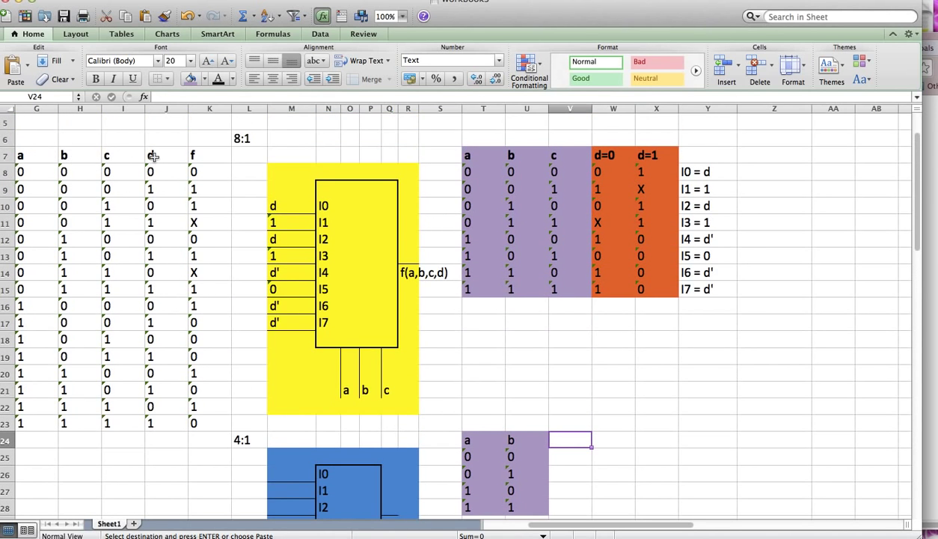
pyautogui.scroll(-5, 503, 314)
# Step: Add headers cd=00, cd=01, cd=10 and cd=11 to the right of the b column
pyautogui.write('cd')
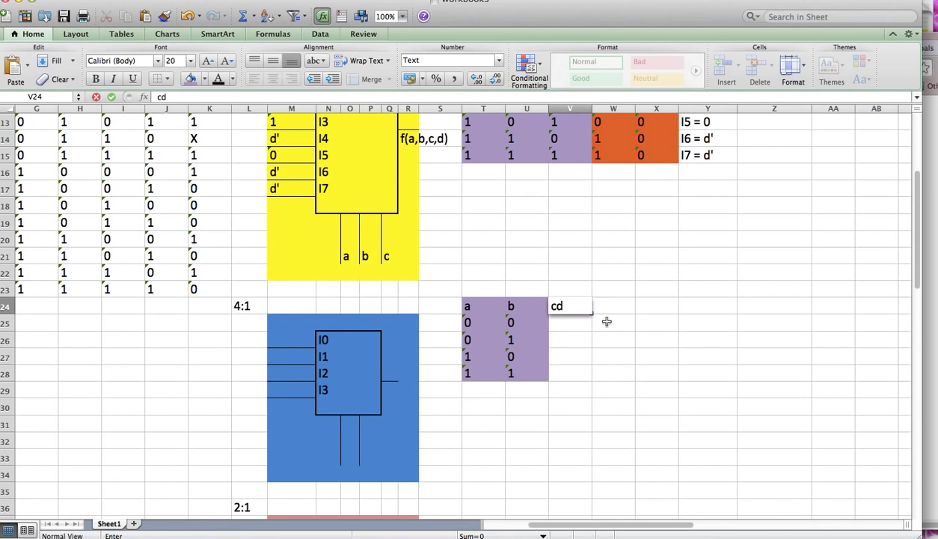
pyautogui.write('=00')
pyautogui.press('Tab')
pyautogui.write('cd')
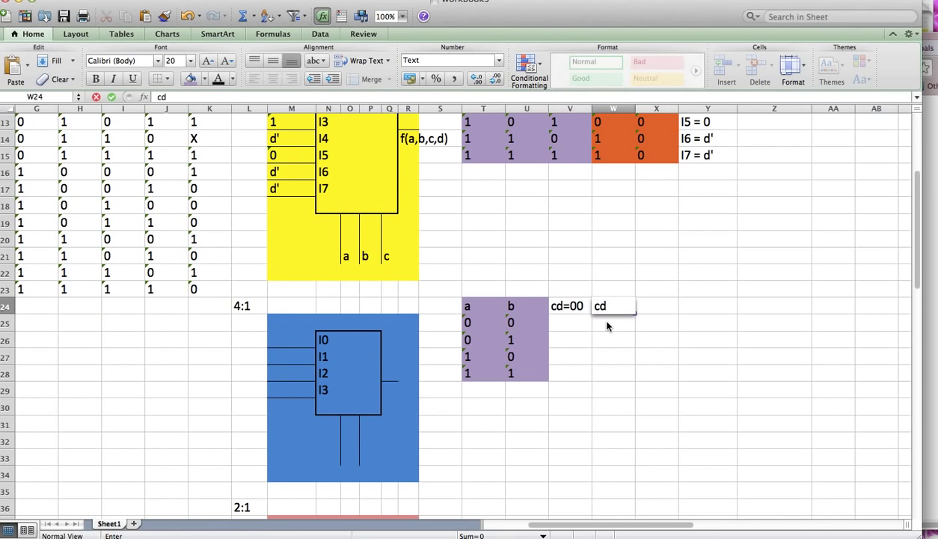
pyautogui.write('=01')
pyautogui.press('Tab')
pyautogui.write('cd=10')
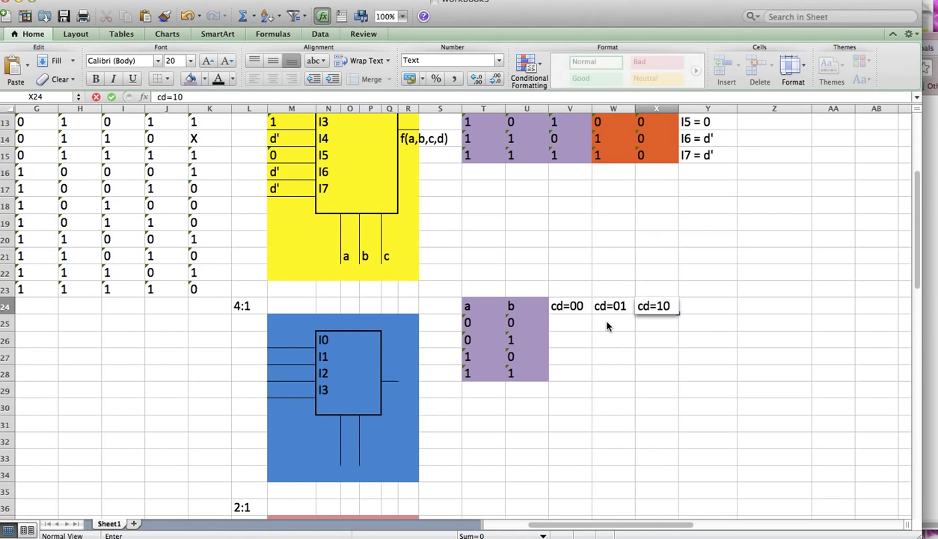
pyautogui.press('Tab')
pyautogui.write('cd=11')
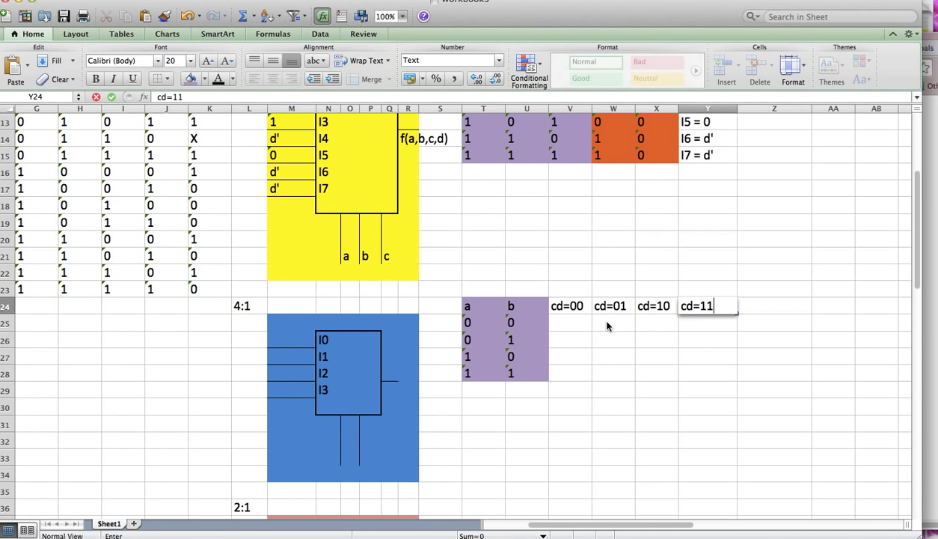
pyautogui.click(597, 329)
# Step: Fill the block under the cd headers orange
pyautogui.moveTo(565, 320); pyautogui.dragTo(561, 300)
pyautogui.click(724, 373)
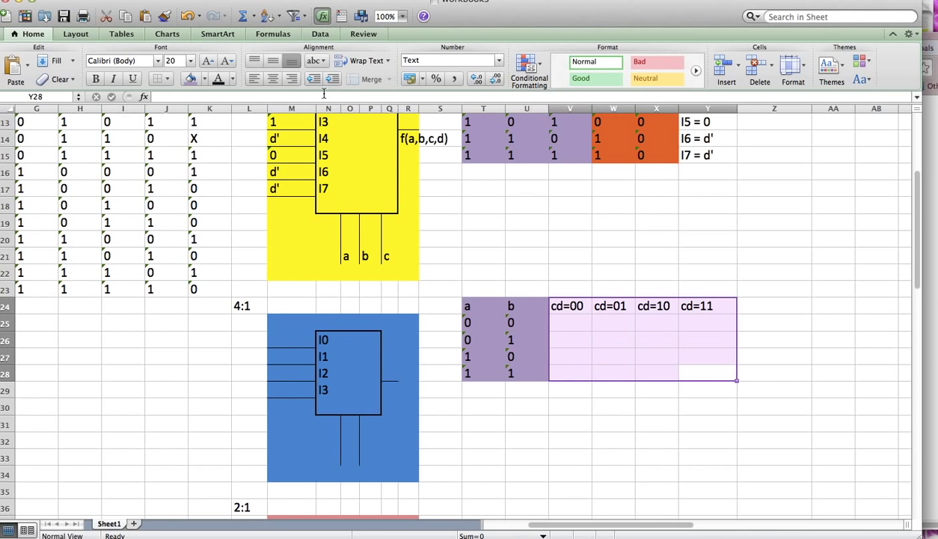
pyautogui.click(203, 78)
pyautogui.click(251, 133)
pyautogui.click(611, 306)
pyautogui.scroll(4, 623, 376)
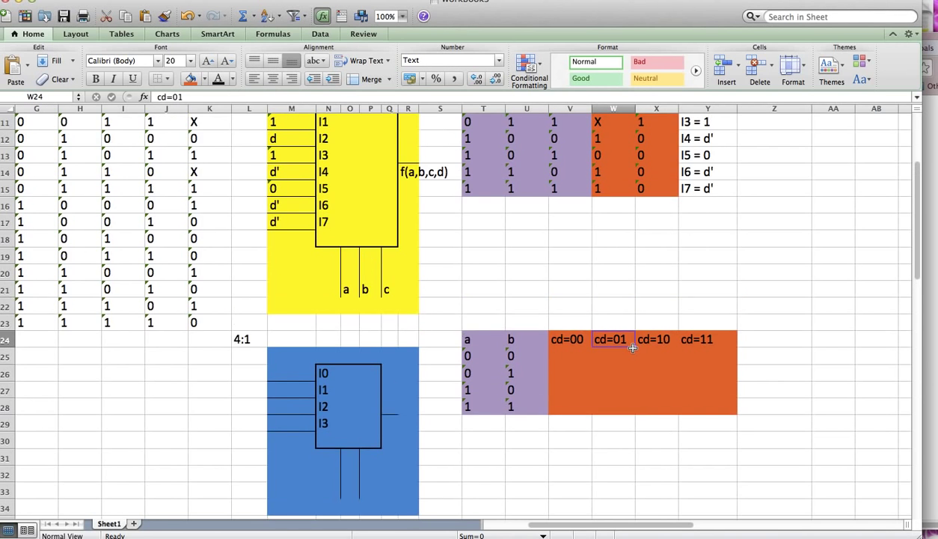
pyautogui.scroll(-1, 594, 458)
pyautogui.click(569, 465)
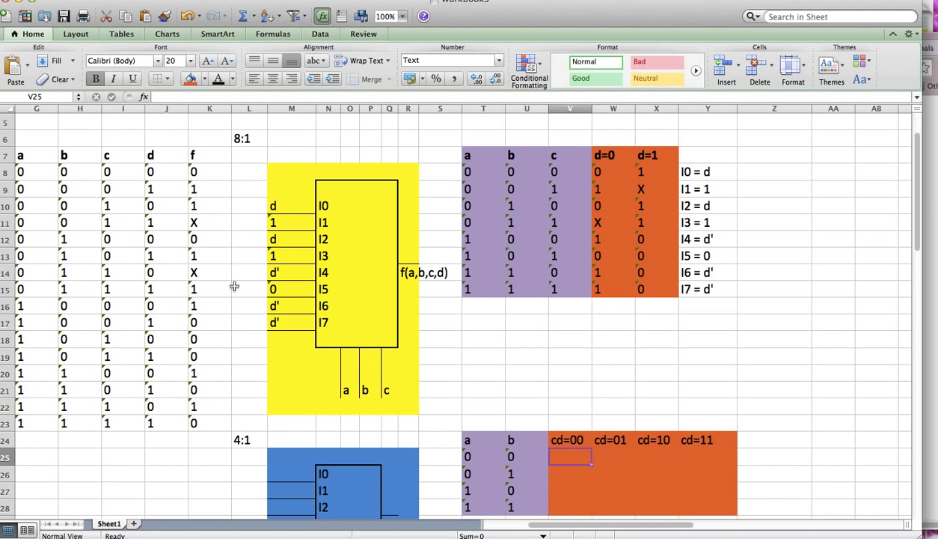
pyautogui.scroll(-1, 234, 277)
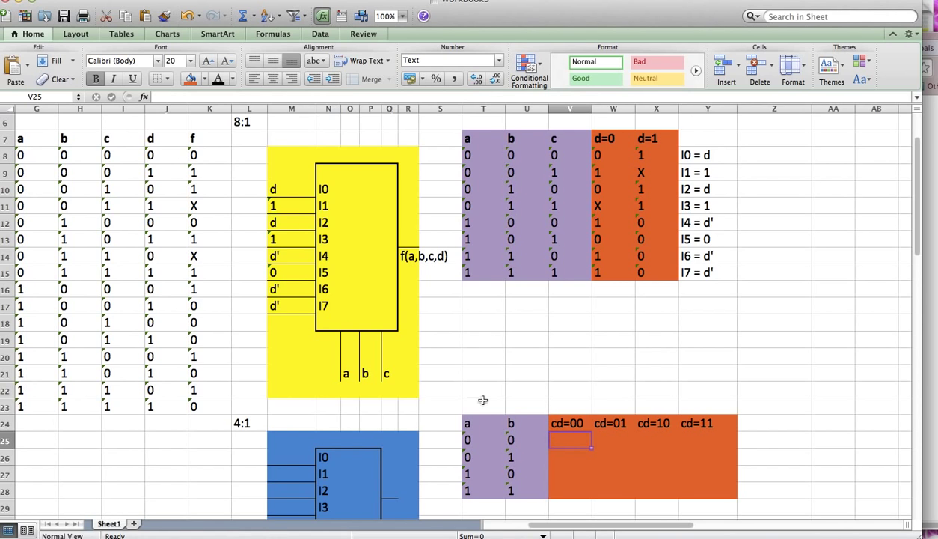
# Step: Enter the first row of cd outputs: 0, 1, 1, X
pyautogui.write('0')
pyautogui.press('Tab')
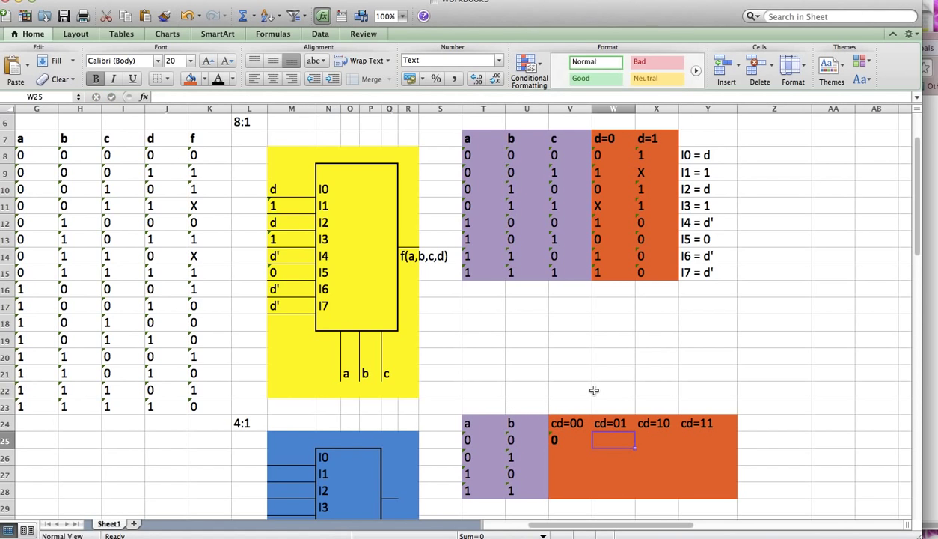
pyautogui.write('1')
pyautogui.press('Right')
pyautogui.press('Right')
pyautogui.press('Down')
pyautogui.press('Down')
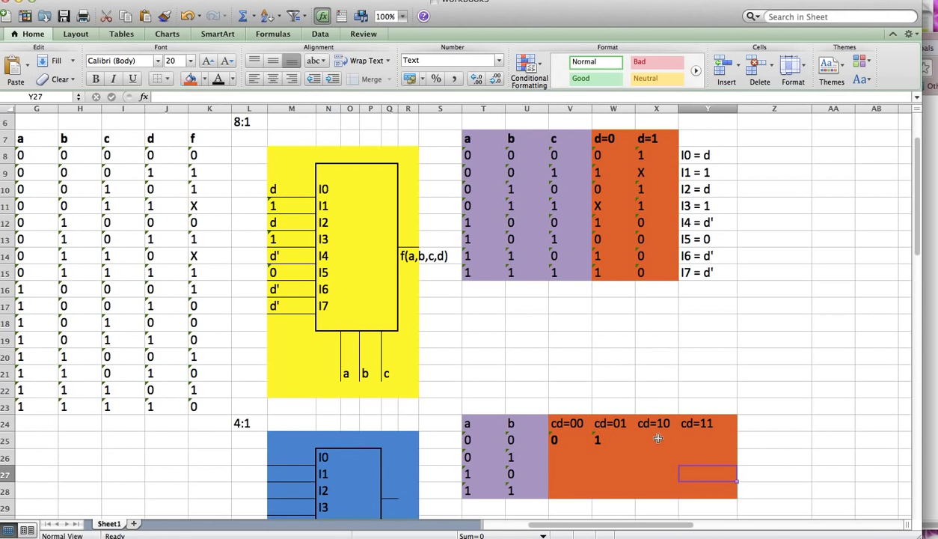
pyautogui.click(647, 442)
pyautogui.write('1')
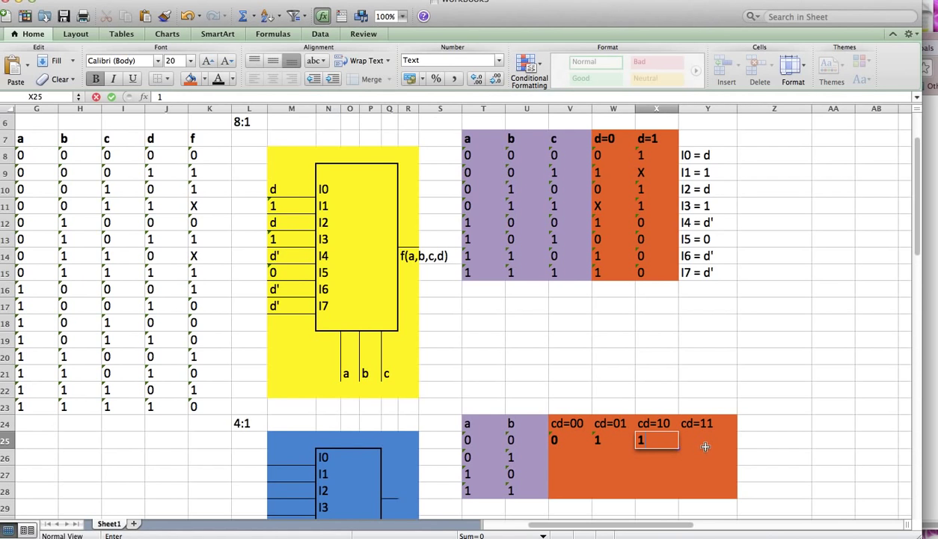
pyautogui.click(705, 441)
pyautogui.write('x')
pyautogui.press('BackSpace')
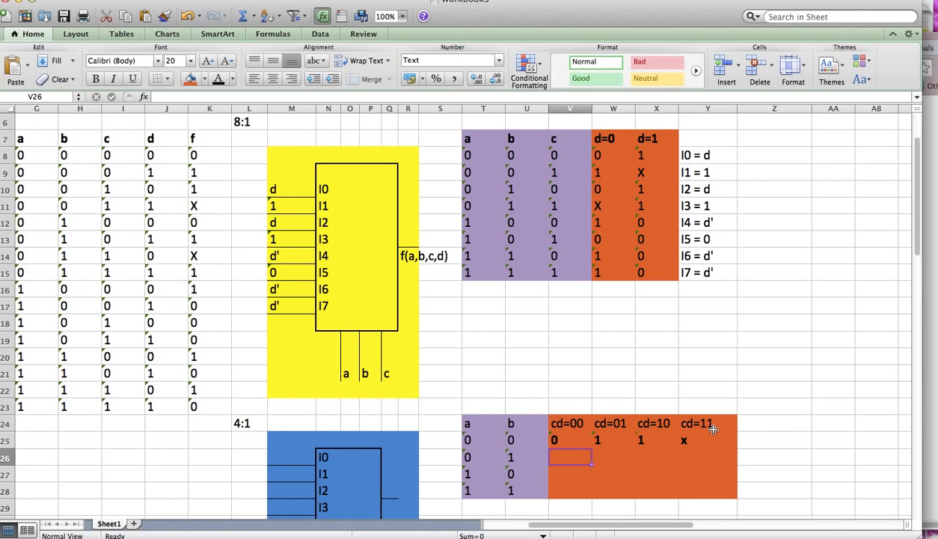
pyautogui.write('X')
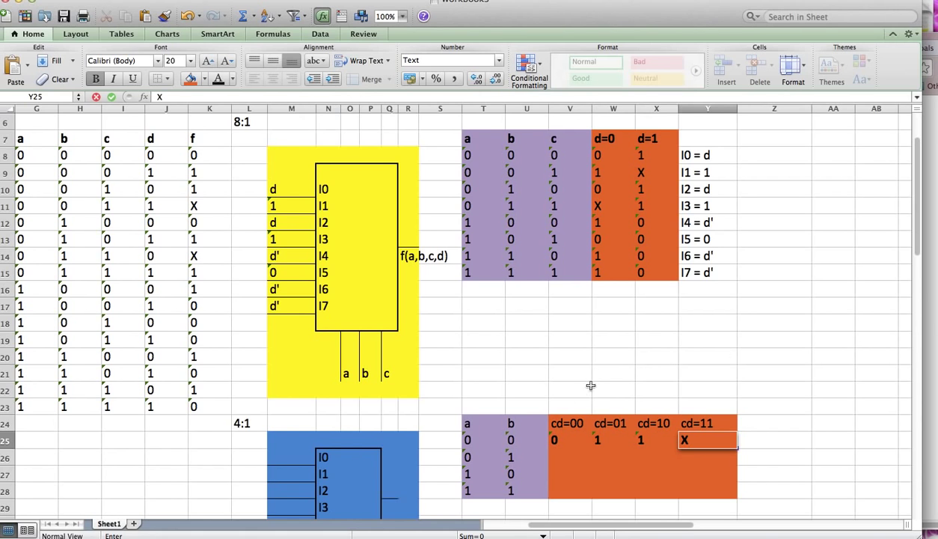
pyautogui.click(567, 458)
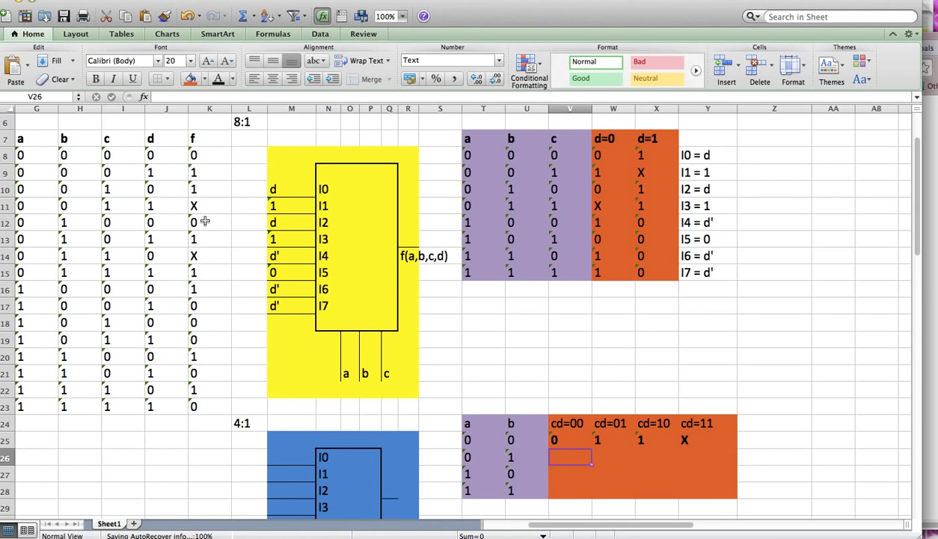
# Step: Enter the second row of cd outputs: 0, 1, X, 1
pyautogui.moveTo(196, 222); pyautogui.dragTo(198, 256)
pyautogui.click(575, 456)
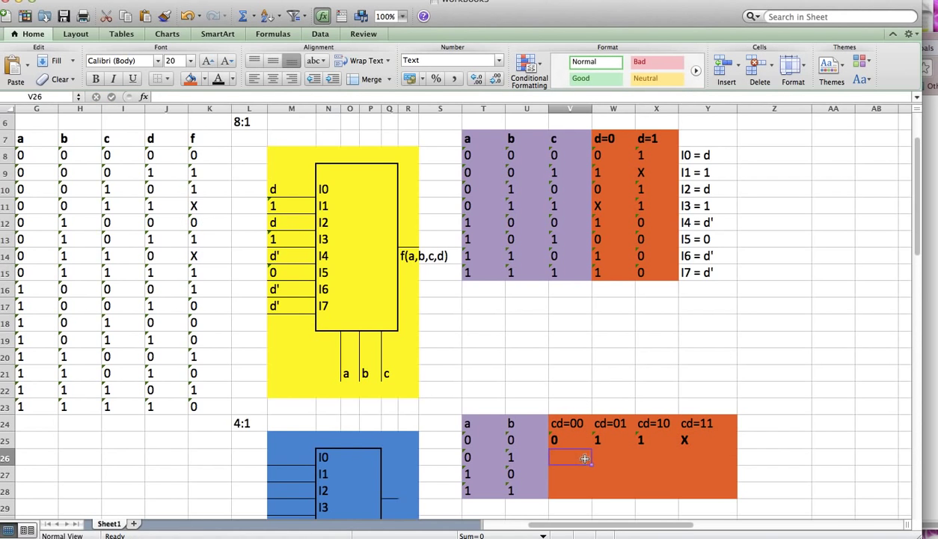
pyautogui.write('01')
pyautogui.press('Tab')
pyautogui.write('1')
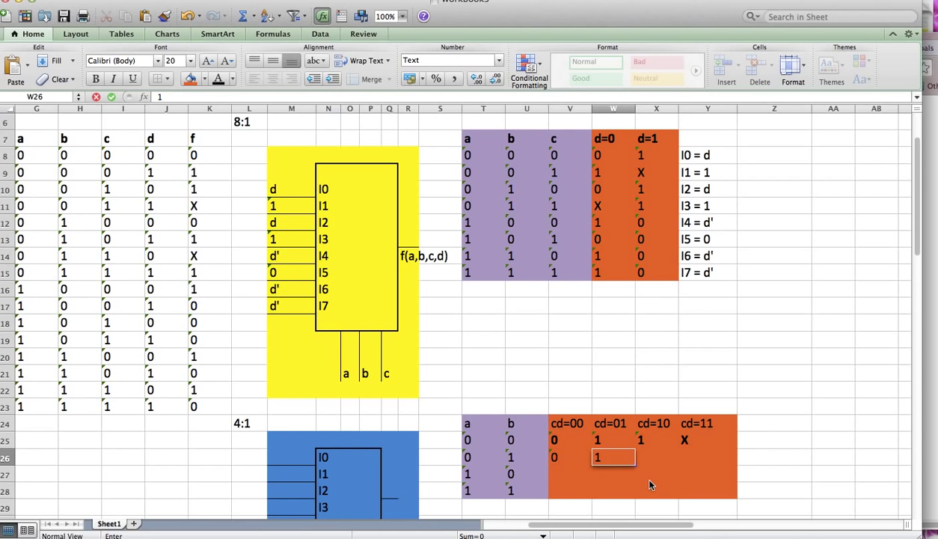
pyautogui.press('Tab')
pyautogui.write('X')
pyautogui.press('Tab')
pyautogui.write('1')
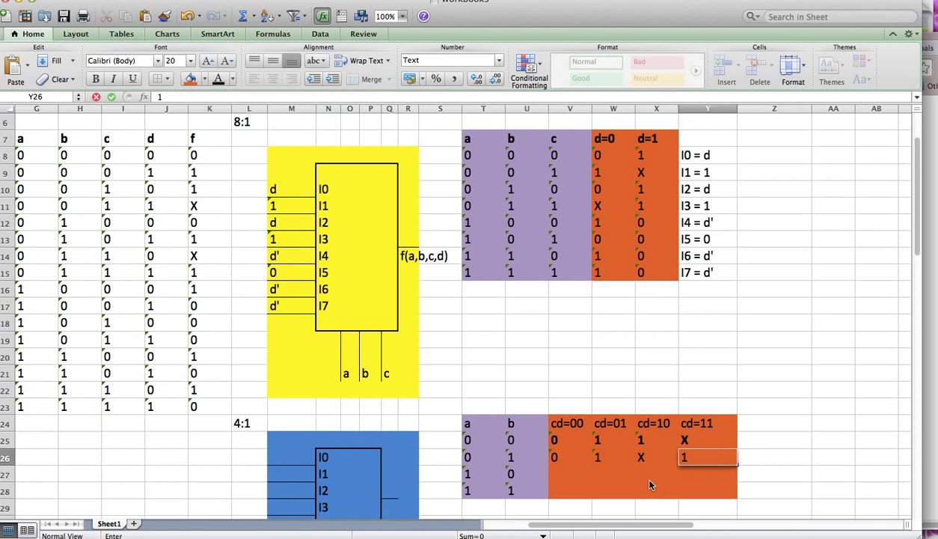
pyautogui.press('Return')
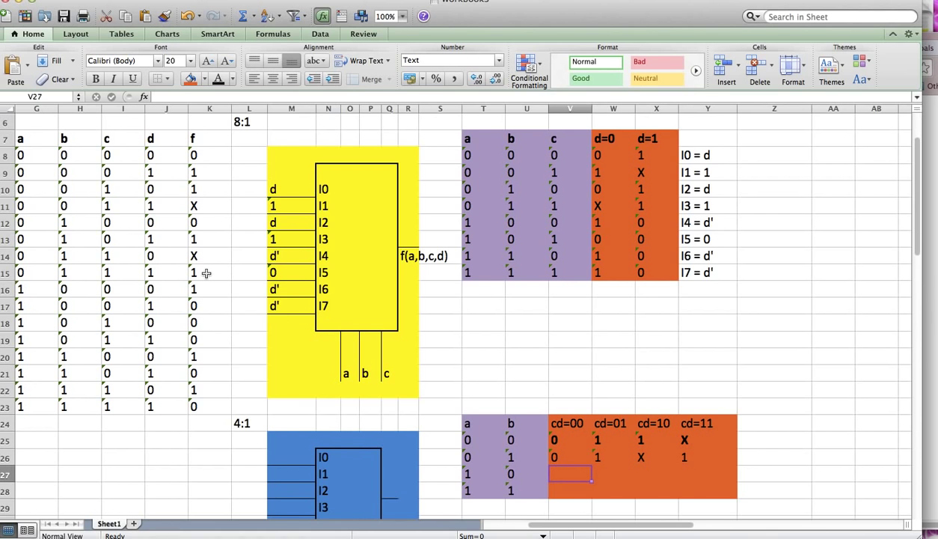
# Step: Enter the third row of cd outputs: 1, 0, 0, 0
pyautogui.moveTo(199, 289); pyautogui.dragTo(202, 340)
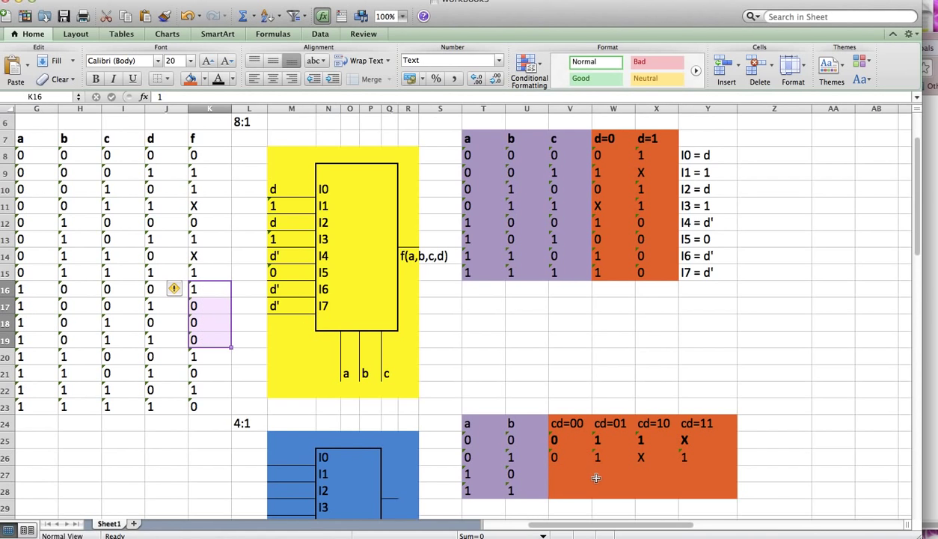
pyautogui.click(587, 474)
pyautogui.write('1')
pyautogui.press('Tab')
pyautogui.write('0')
pyautogui.press('Tab')
pyautogui.write('0')
pyautogui.press('Tab')
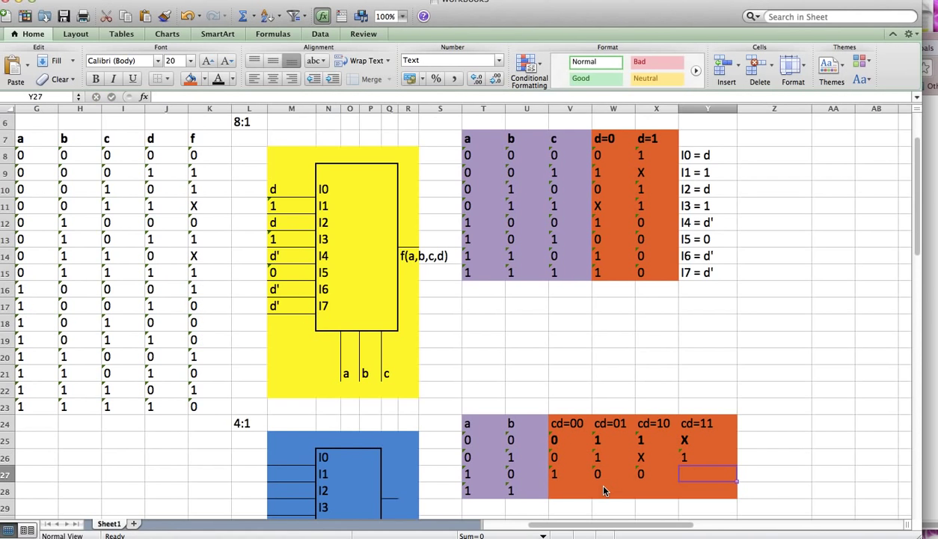
pyautogui.write('0')
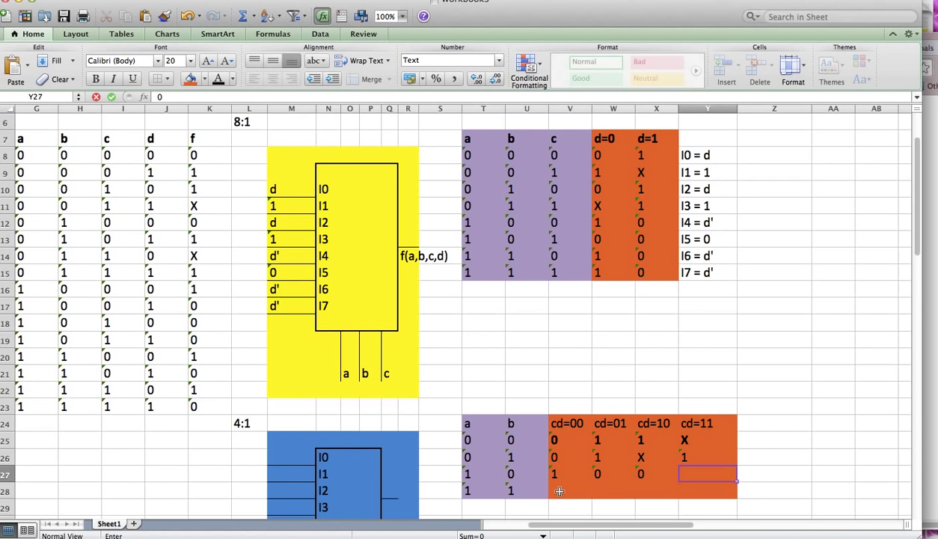
pyautogui.scroll(-2, 559, 491)
pyautogui.press('Return')
# Step: Enter the fourth row's first three outputs: 1, 0, 1
pyautogui.write('1')
pyautogui.press('Tab')
pyautogui.write('0')
pyautogui.press('Tab')
pyautogui.write('0')
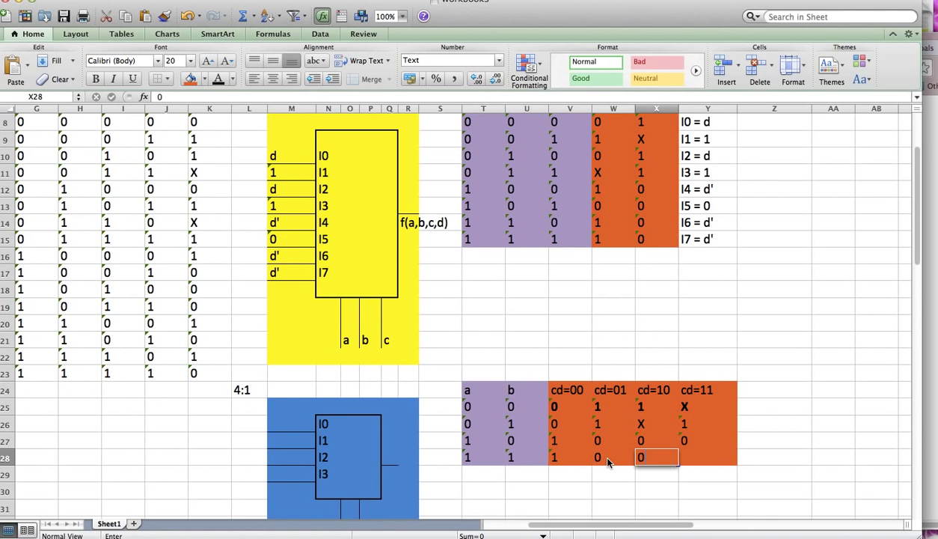
pyautogui.press('BackSpace')
pyautogui.write('1')
pyautogui.press('Tab')
# Step: Enter the table's final 0 and select the whole 4:1 table, T24:Y28
pyautogui.write('0')
pyautogui.click(523, 389)
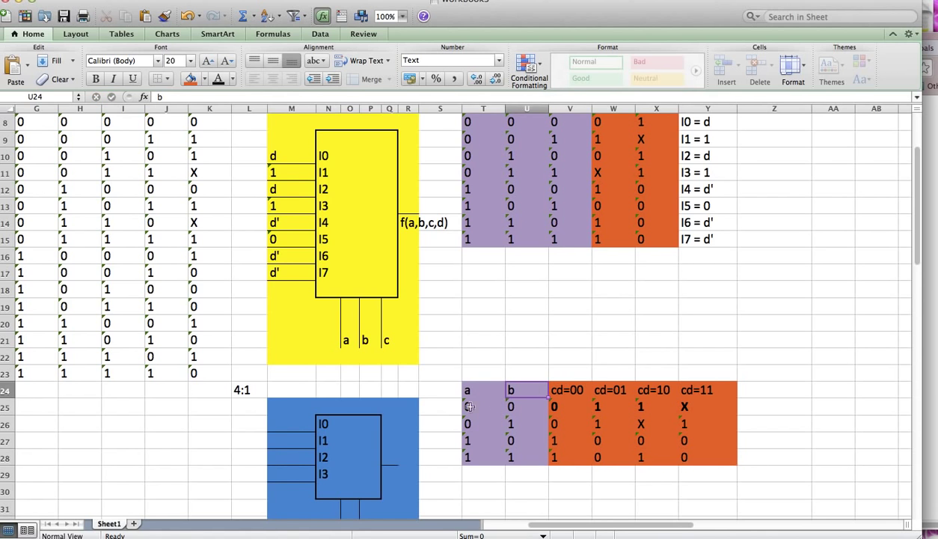
pyautogui.moveTo(471, 390); pyautogui.dragTo(723, 457)
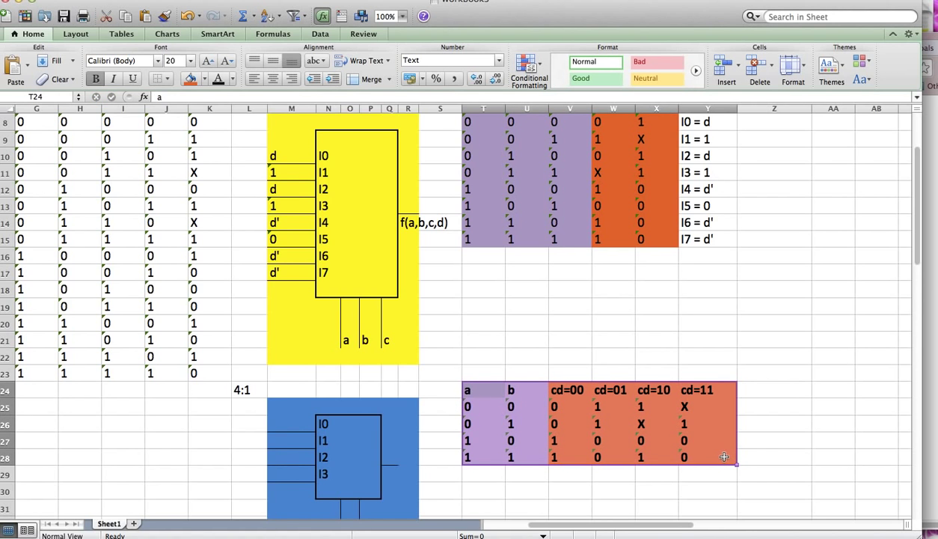
# Step: Bold the header row a, b, cd=00–cd=11, leaving the first value row regular
pyautogui.scroll(5, 709, 413)
pyautogui.click(496, 473)
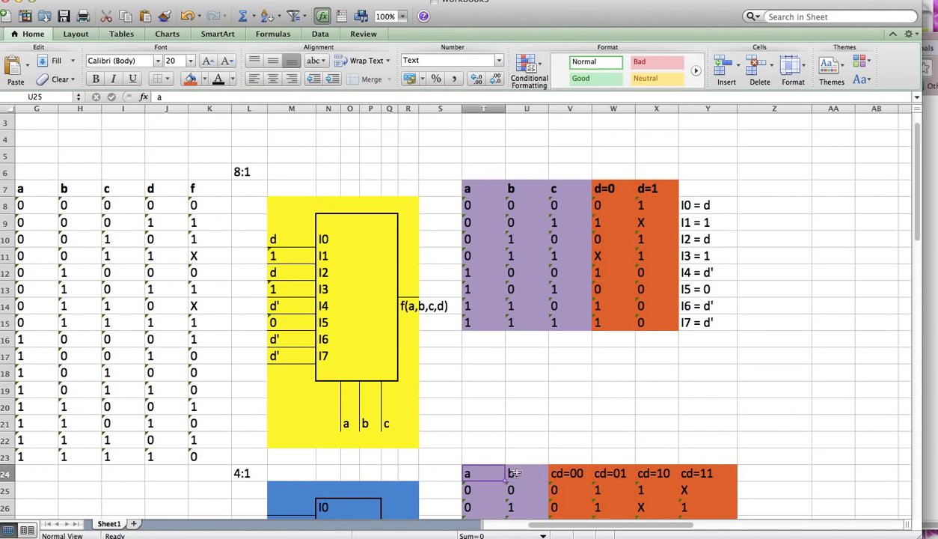
pyautogui.moveTo(487, 472); pyautogui.dragTo(722, 473)
pyautogui.scroll(-5, 757, 464)
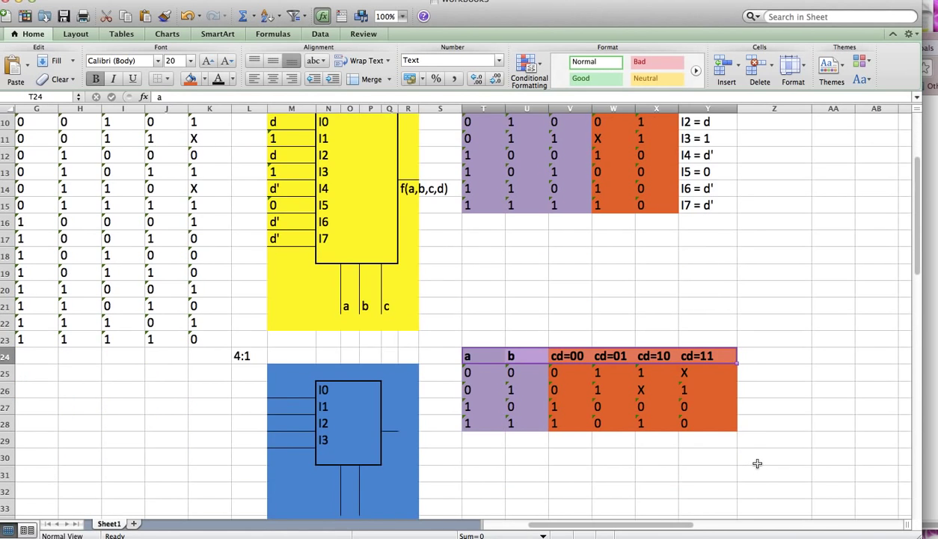
pyautogui.click(741, 369)
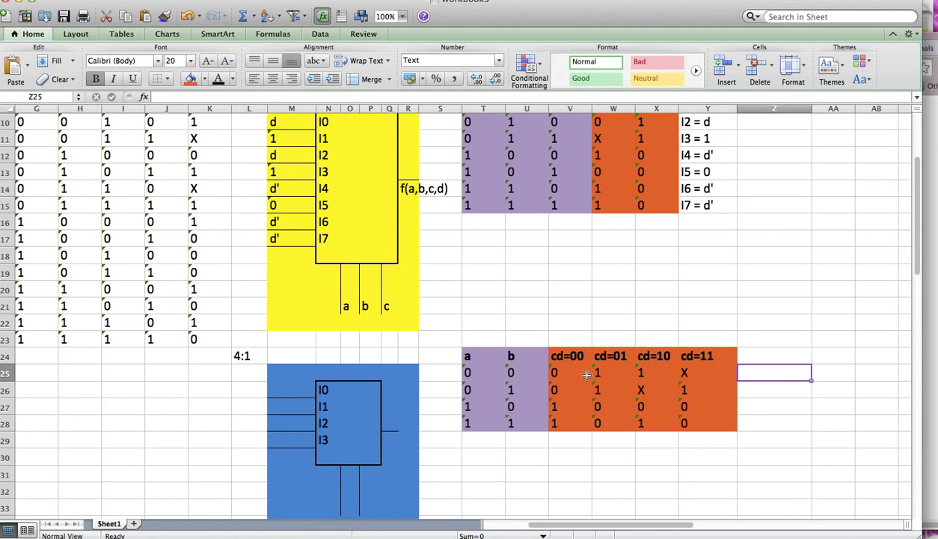
pyautogui.moveTo(588, 374); pyautogui.dragTo(722, 374)
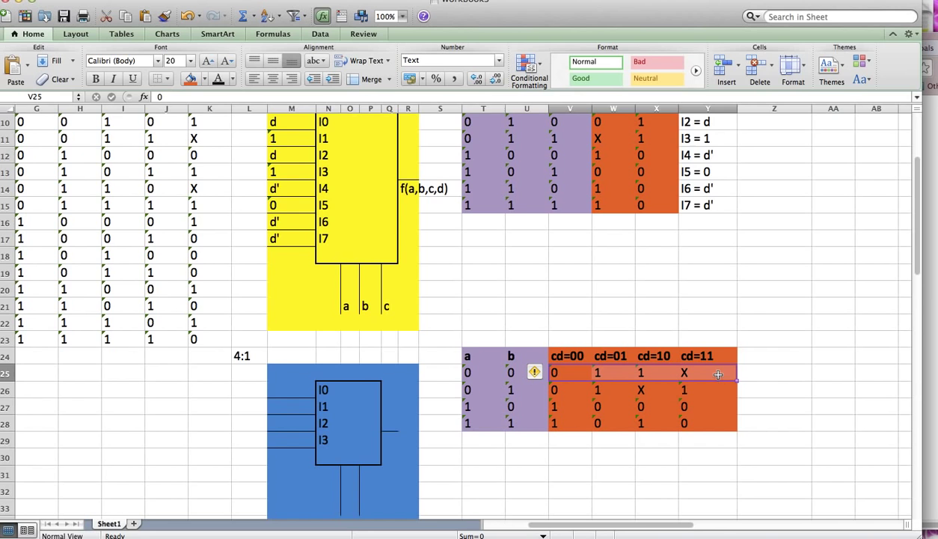
# Step: Type the labels I0, I1, I2 and I3 down column Z beside the four rows
pyautogui.click(772, 369)
pyautogui.write('I0')
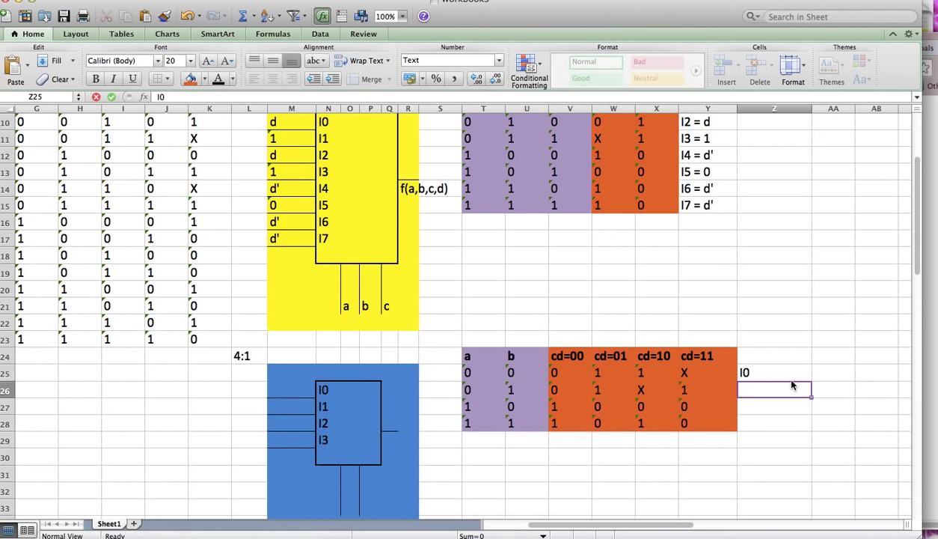
pyautogui.write('I1')
pyautogui.press('Return')
pyautogui.write('I2')
pyautogui.press('Return')
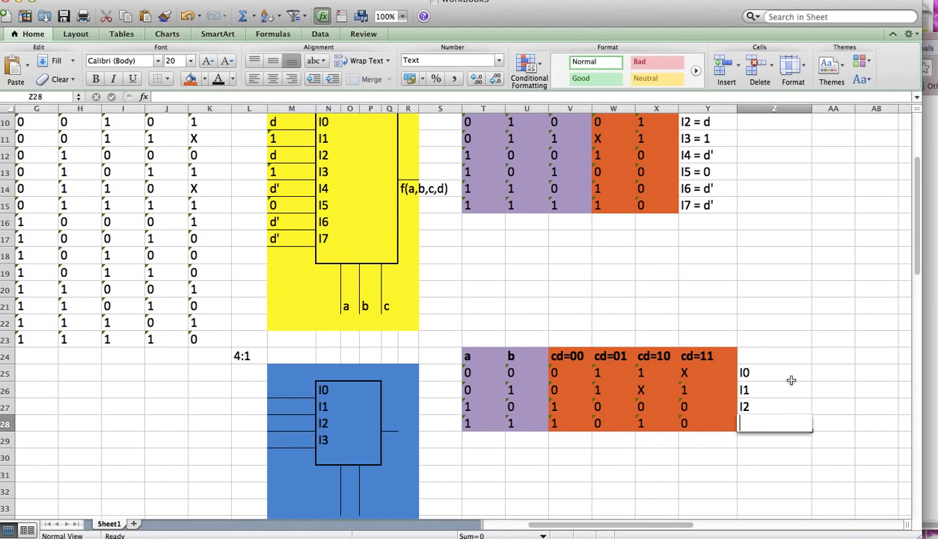
pyautogui.write('I3')
pyautogui.click(774, 372)
# Step: Fix the I0 label in Z25, then select the I0 row V25:Z25
pyautogui.doubleClick(791, 372)
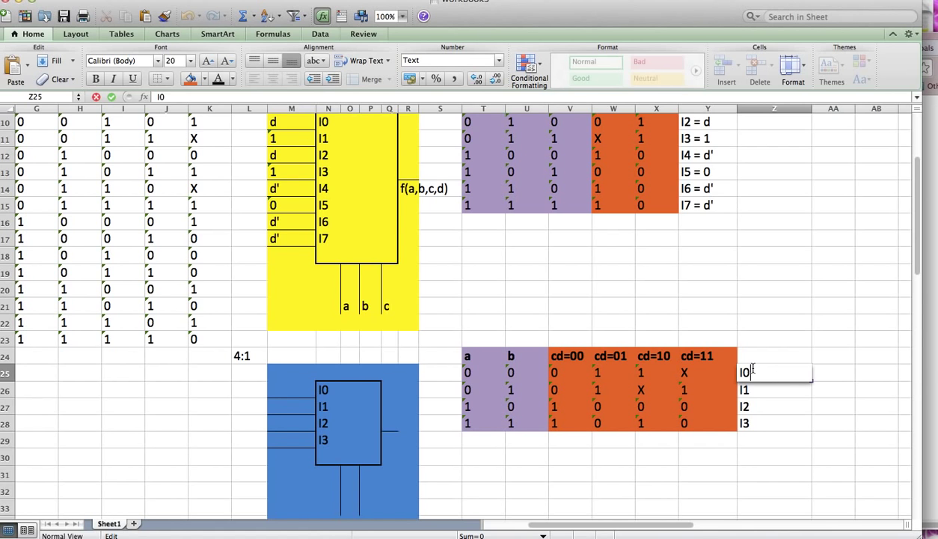
pyautogui.scroll(-2, 709, 358)
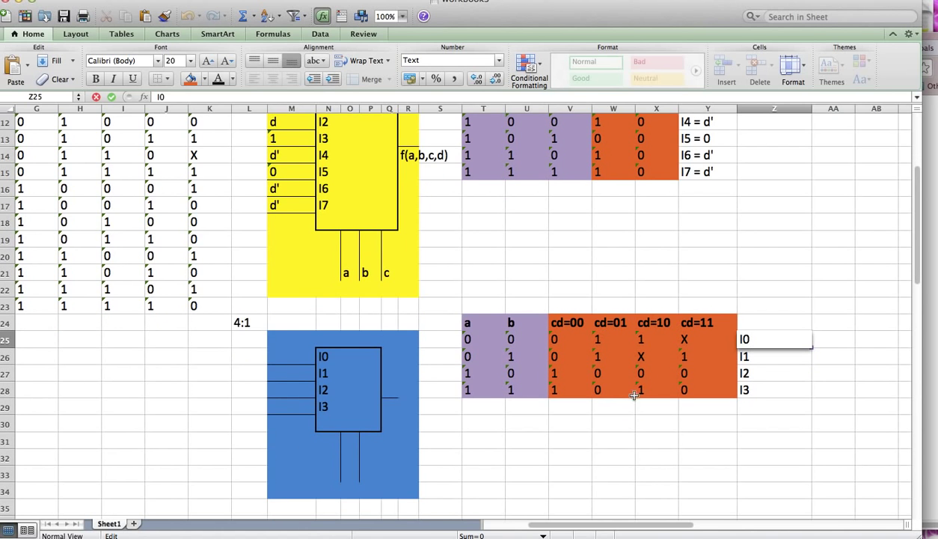
pyautogui.scroll(6, 663, 352)
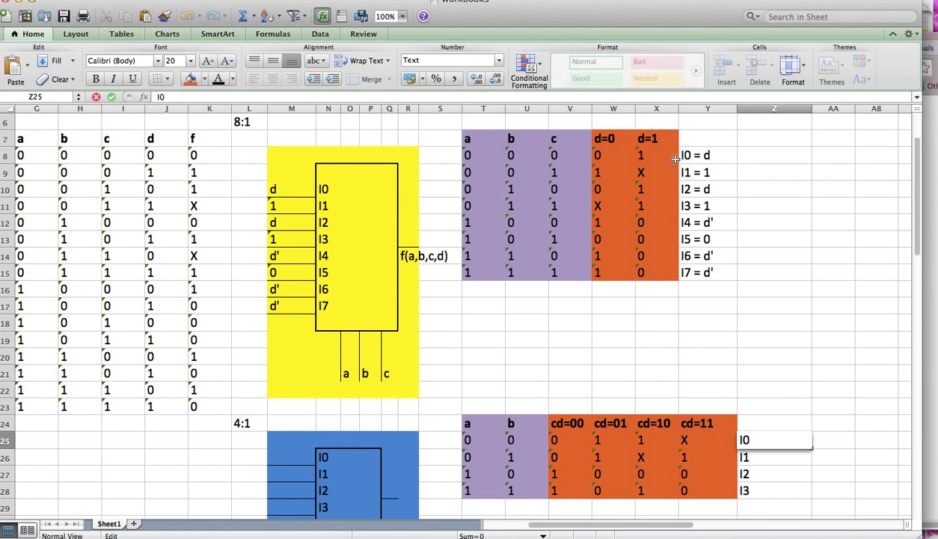
pyautogui.scroll(-3, 560, 368)
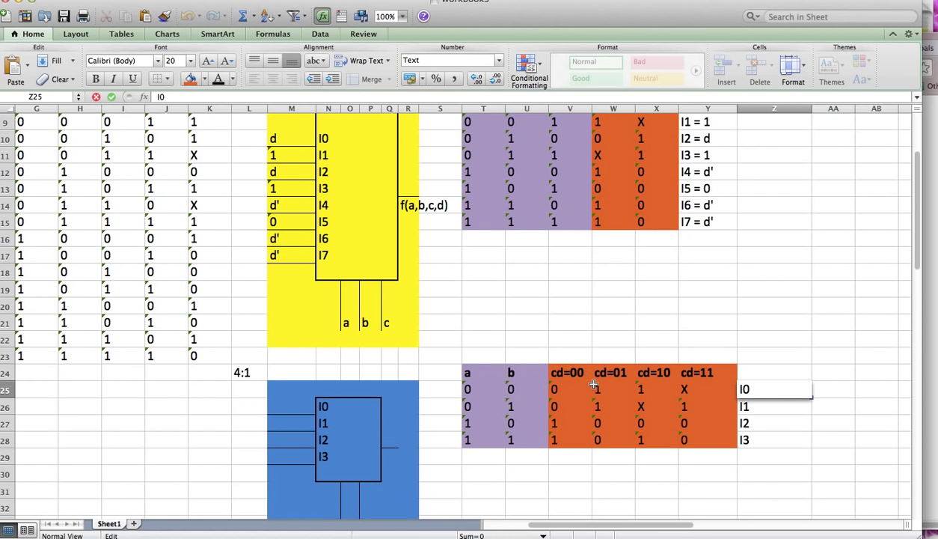
pyautogui.scroll(-5, 685, 376)
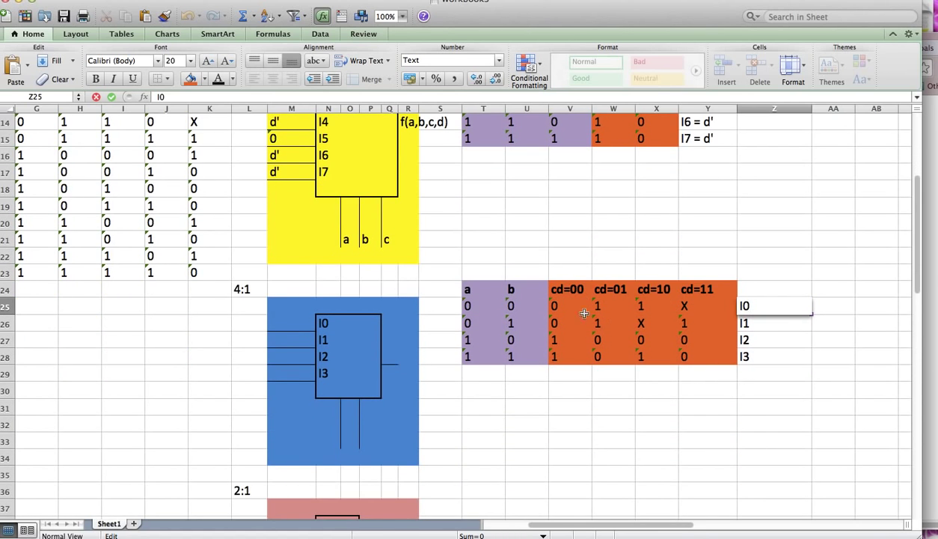
pyautogui.press('Return')
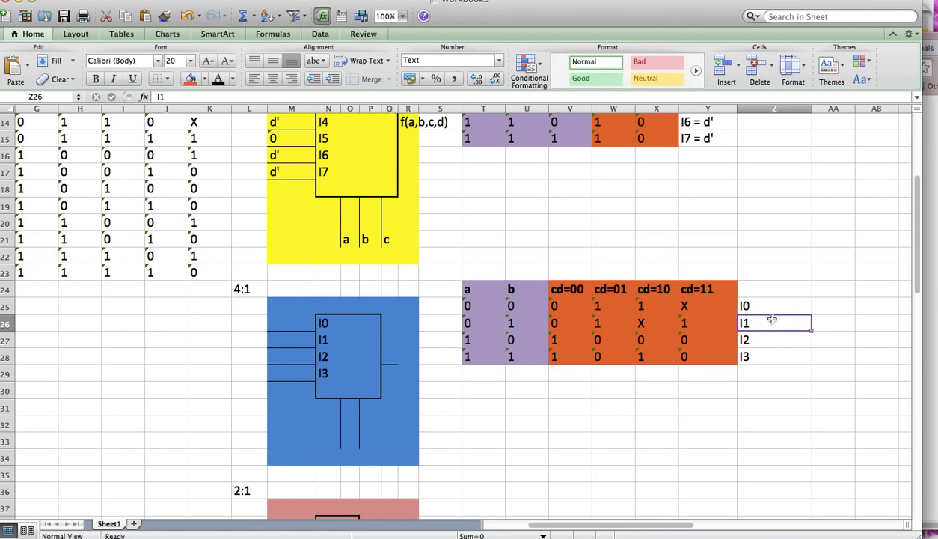
pyautogui.click(748, 300)
pyautogui.click(557, 401)
pyautogui.click(526, 403)
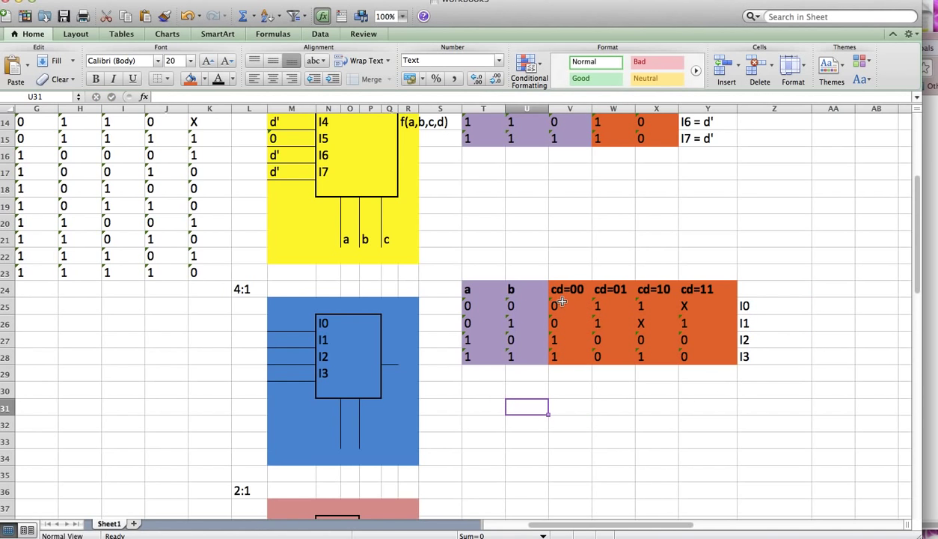
pyautogui.moveTo(561, 301); pyautogui.dragTo(786, 301)
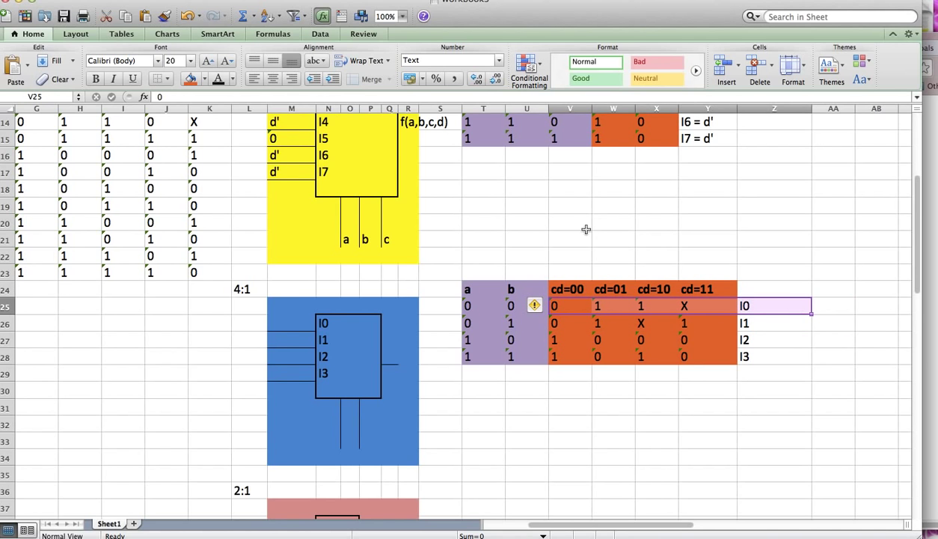
# Step: Fill V25:Z25, from cd=00 through the I0 label, with blue
pyautogui.click(204, 79)
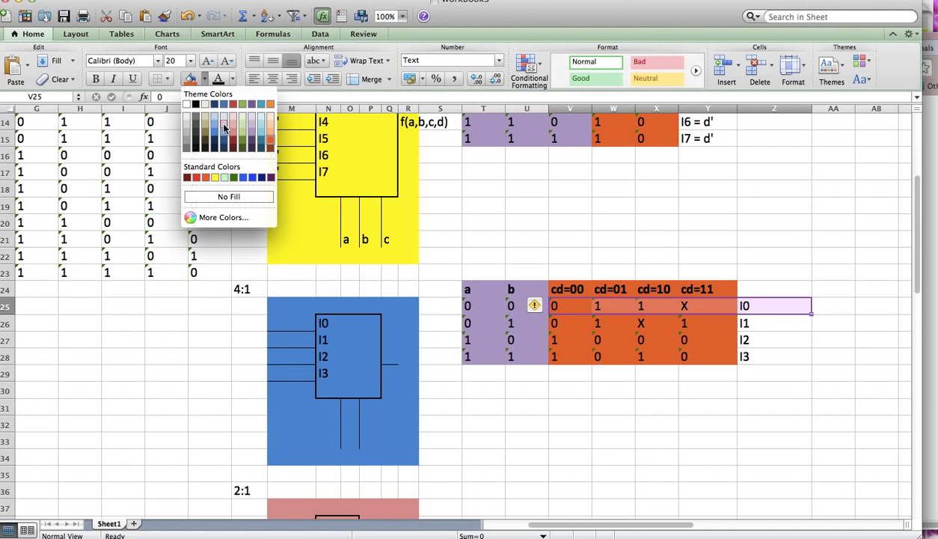
pyautogui.click(253, 178)
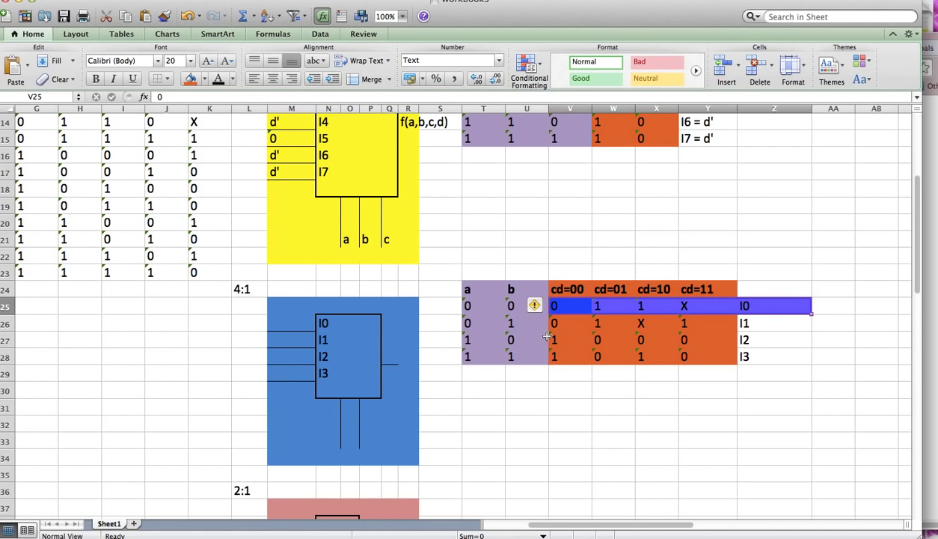
pyautogui.click(641, 353)
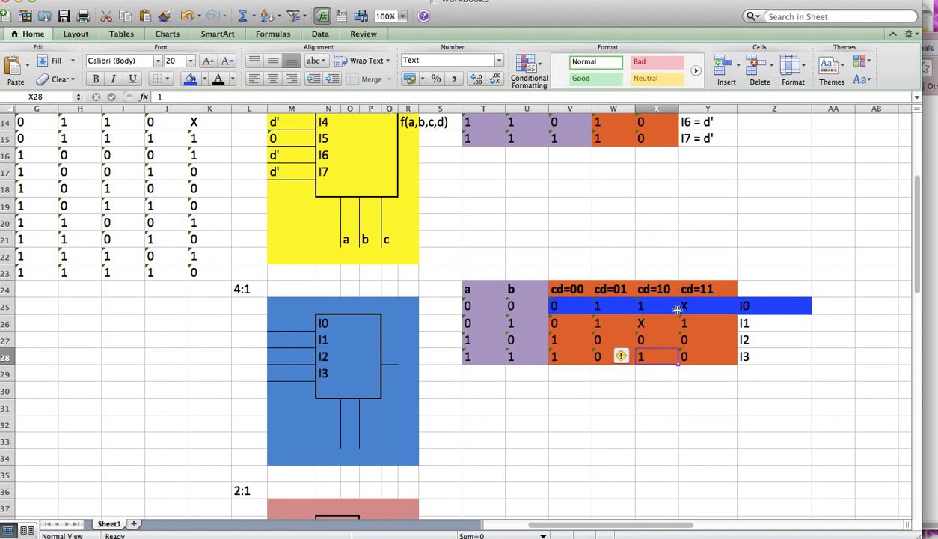
pyautogui.scroll(-2, 677, 309)
# Step: Put the c\d corner label in U31 with d headers 0 and 1 across V31:W31
pyautogui.click(543, 375)
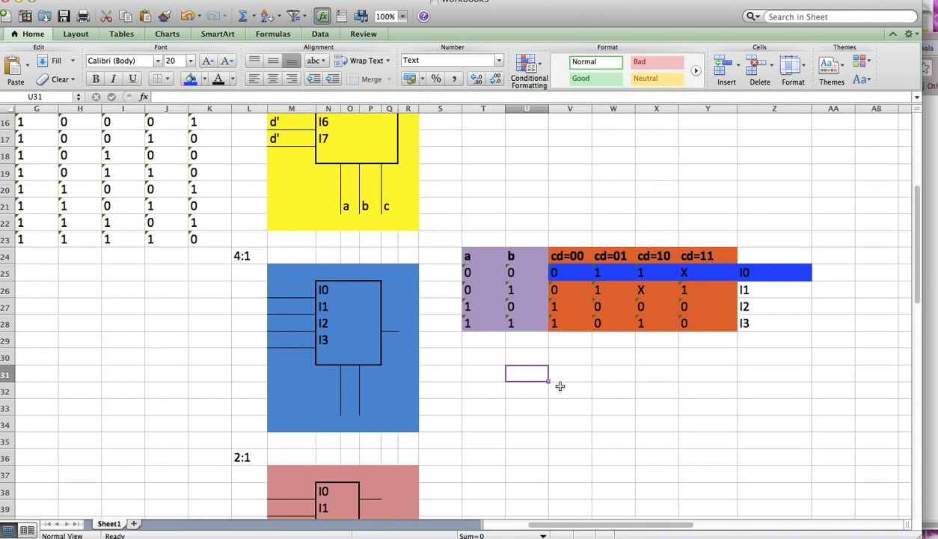
pyautogui.write('c\\d')
pyautogui.press('Tab')
pyautogui.write('0')
pyautogui.press('Tab')
pyautogui.write('0')
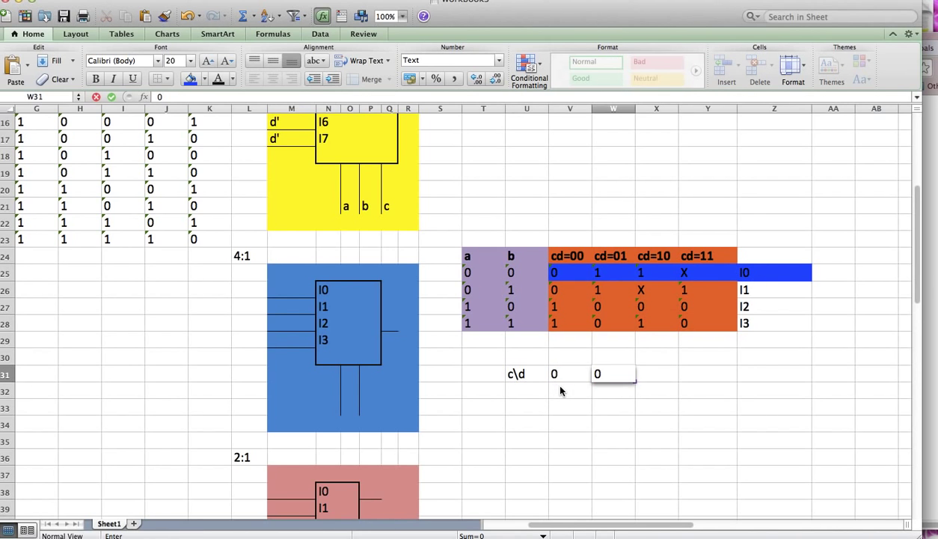
pyautogui.press('BackSpace')
pyautogui.write('1')
pyautogui.click(561, 390)
# Step: Add the c row headers 0 and 1 down U32:U33
pyautogui.press('Left')
pyautogui.write('0')
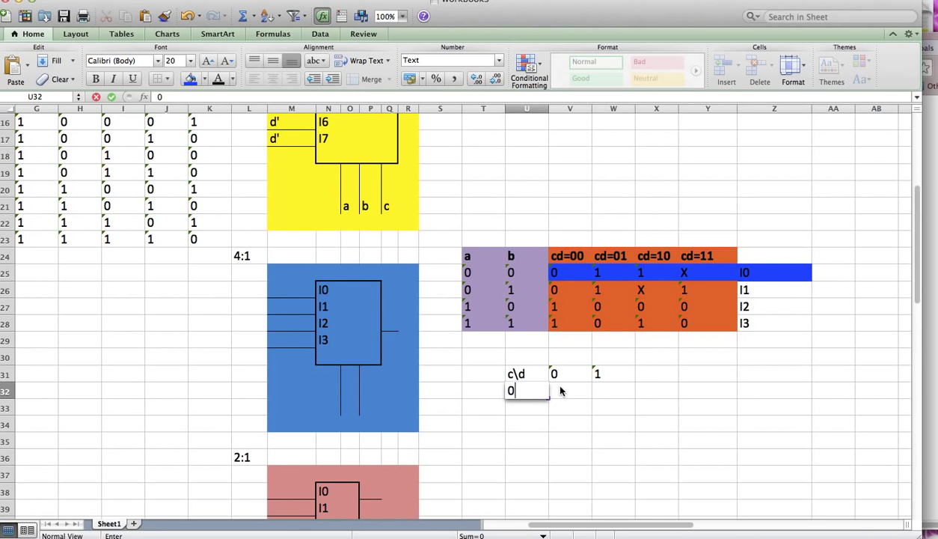
pyautogui.press('BackSpace')
pyautogui.write('1')
pyautogui.press('BackSpace')
pyautogui.write('0')
pyautogui.press('Return')
pyautogui.write('1')
pyautogui.press('Tab')
# Step: Fill the K-map values: 0, 1 for c=0 and 1, X for c=1
pyautogui.click(561, 390)
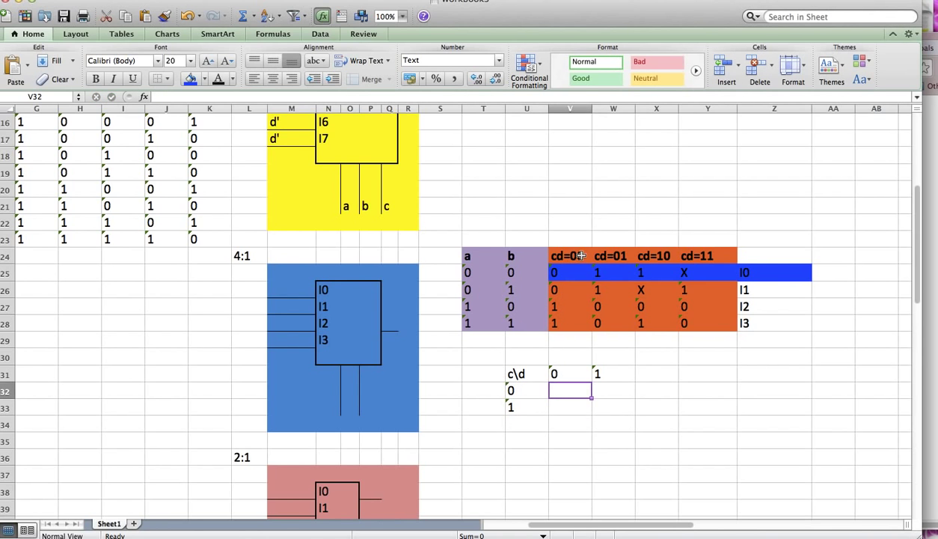
pyautogui.write('0')
pyautogui.press('Tab')
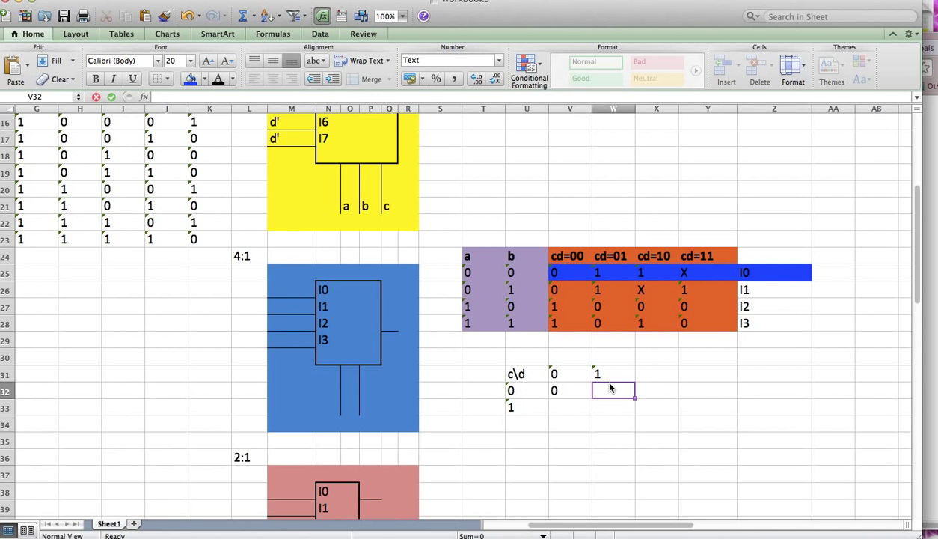
pyautogui.write('1')
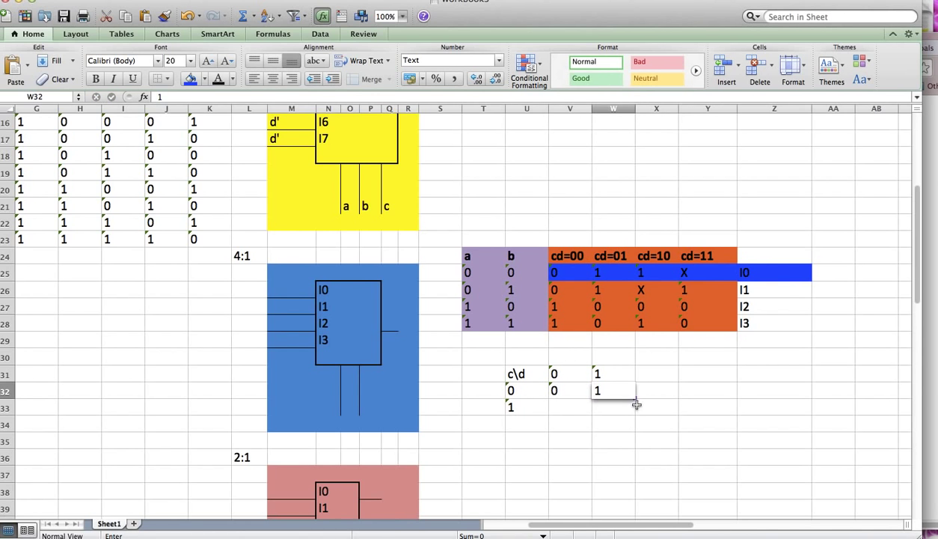
pyautogui.click(585, 408)
pyautogui.write('1')
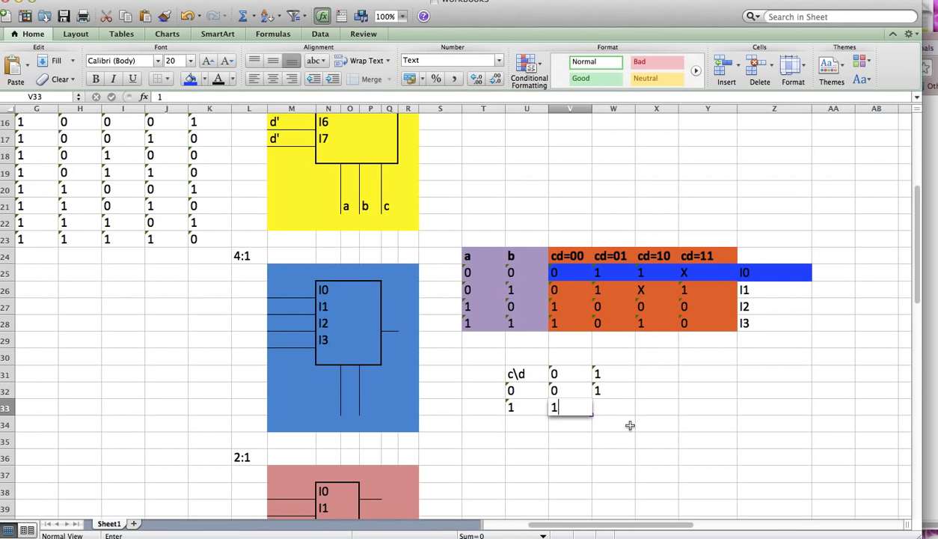
pyautogui.press('Tab')
pyautogui.write('X')
pyautogui.press('Tab')
# Step: Select the K-map's 1 and X cells in column W
pyautogui.moveTo(622, 394); pyautogui.dragTo(572, 407)
pyautogui.click(657, 402)
pyautogui.click(613, 407)
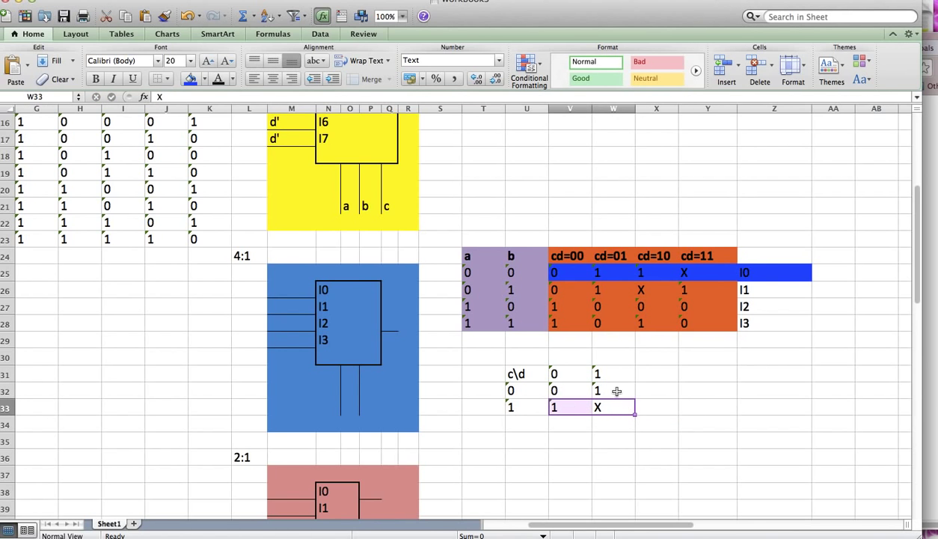
pyautogui.press('Up')
pyautogui.hotkey('shift', 'Down')
# Step: Shade the K-map's d=1 column cells, 1 and X, yellow
pyautogui.click(204, 78)
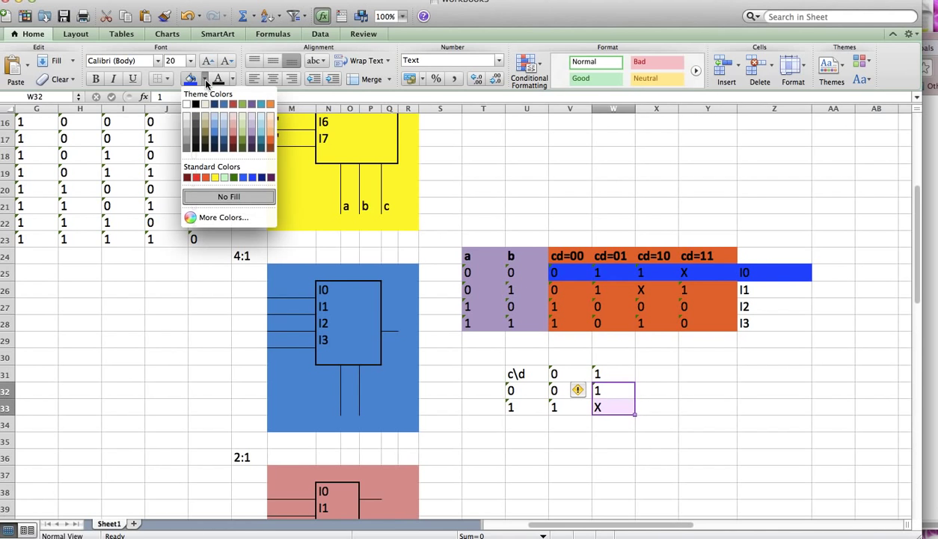
pyautogui.click(208, 178)
pyautogui.click(653, 355)
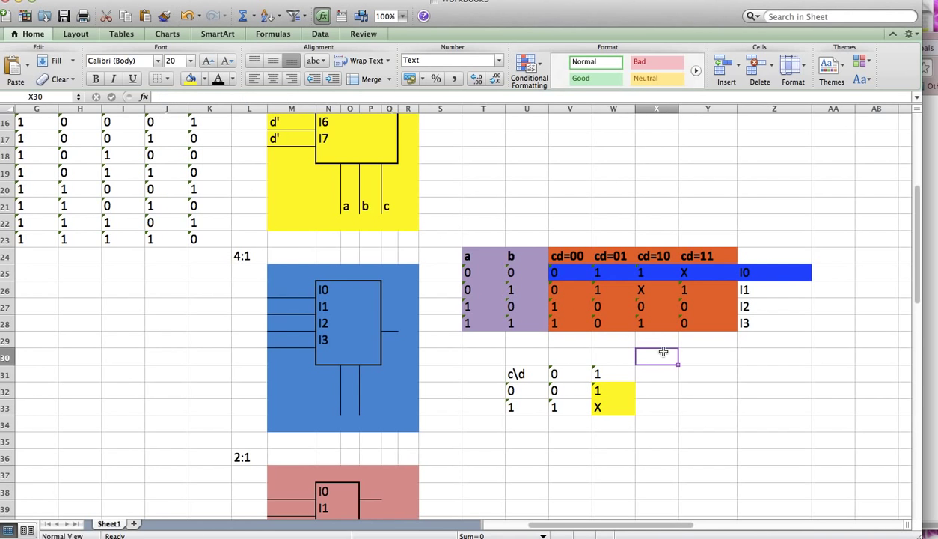
# Step: Shade the c=1 row yellow and change the Z25 label to I0 = c+d
pyautogui.moveTo(615, 405); pyautogui.dragTo(571, 407)
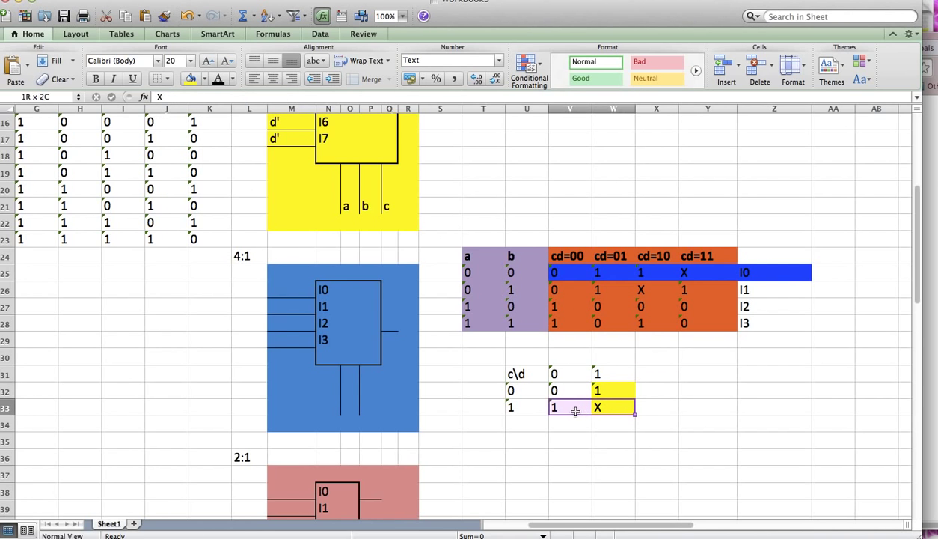
pyautogui.click(190, 78)
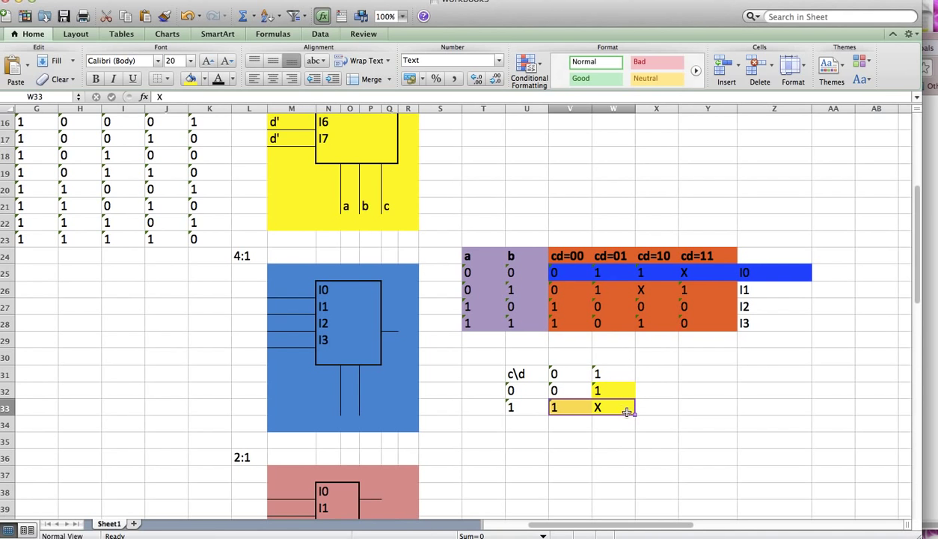
pyautogui.doubleClick(785, 273)
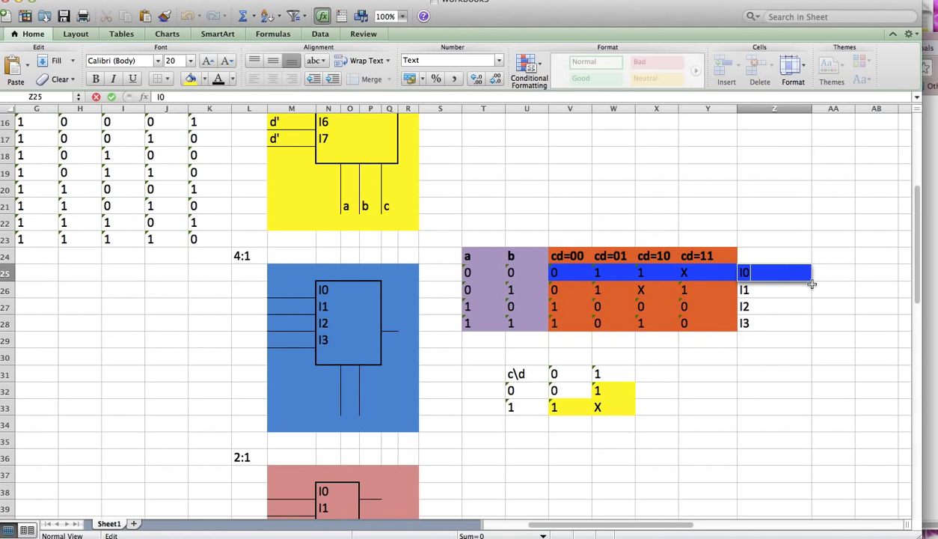
pyautogui.press('Return')
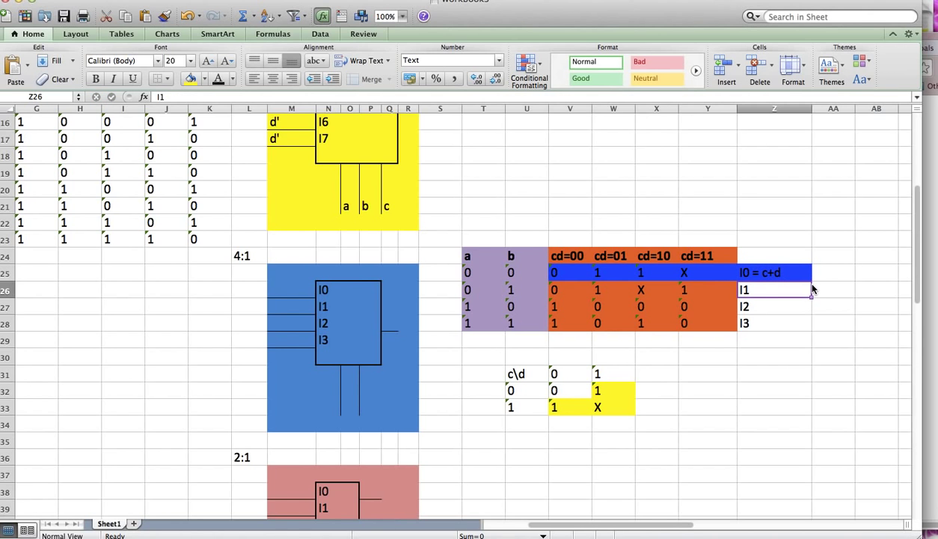